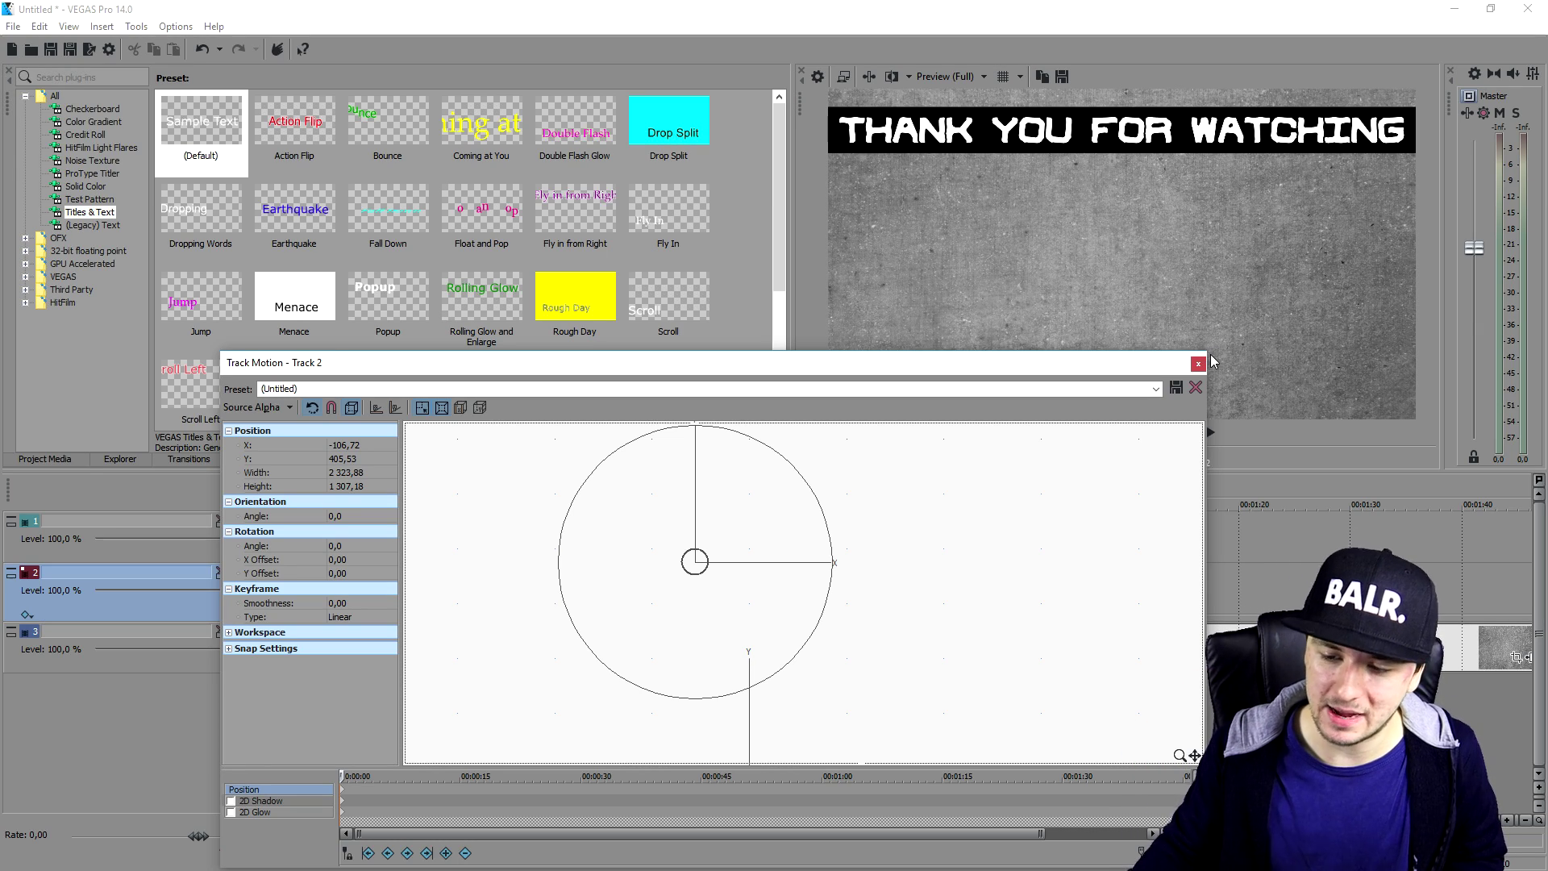
Lower the black bar event's opacity to 46 % and trim its end to line up with the end of the title.
left_click(1197, 364)
left_click(650, 572)
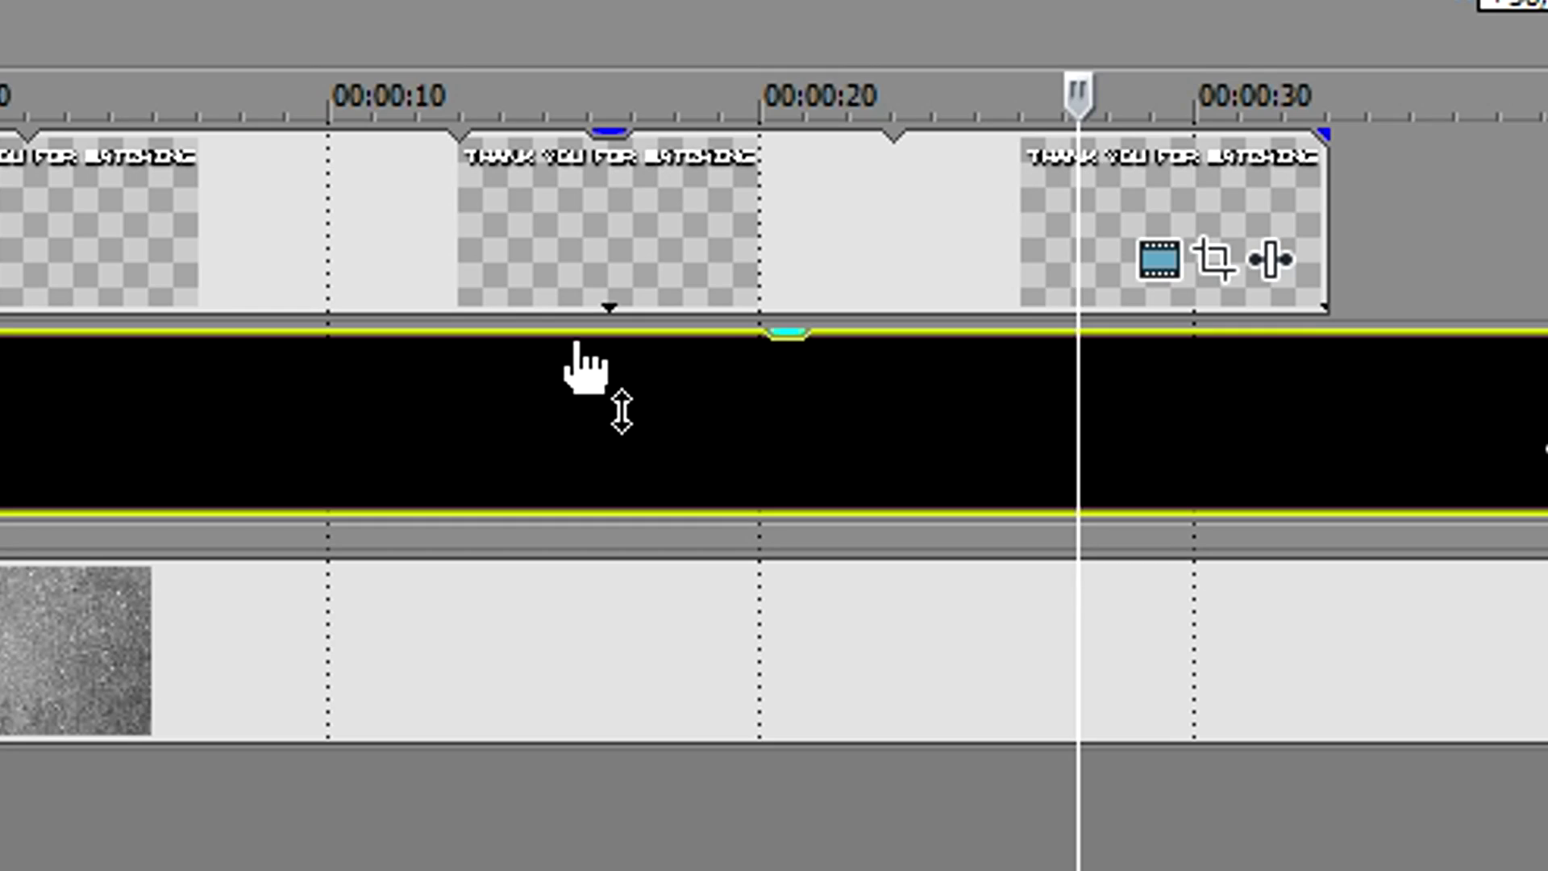
left_click_drag(569, 359, 551, 395)
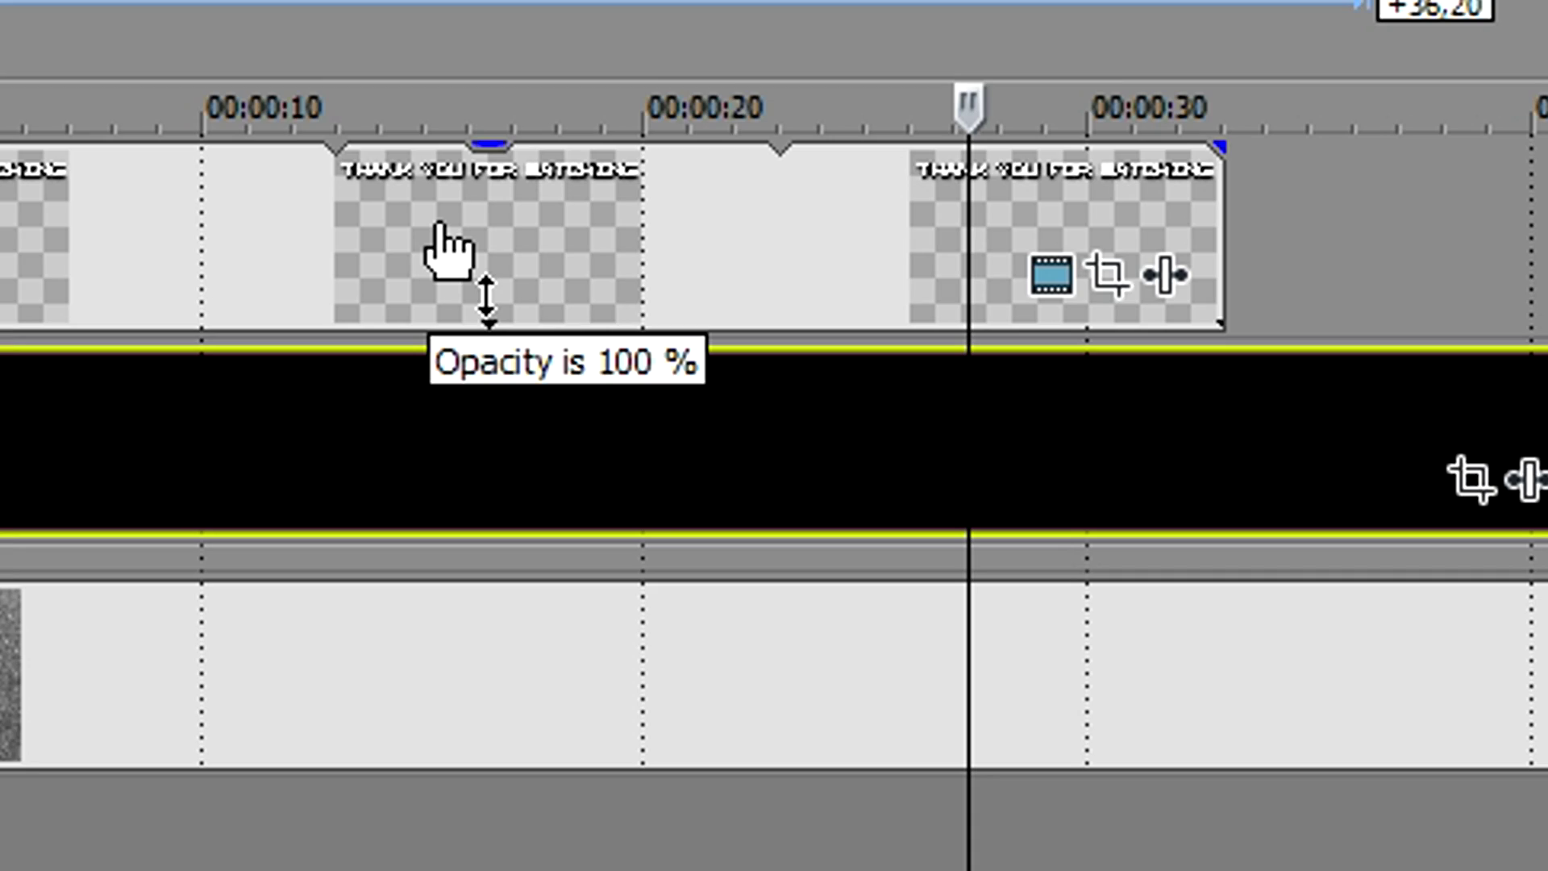
left_click_drag(518, 535, 540, 726)
mouse_move(558, 618)
left_mouse_down()
mouse_move(569, 556)
mouse_move(555, 598)
left_mouse_up()
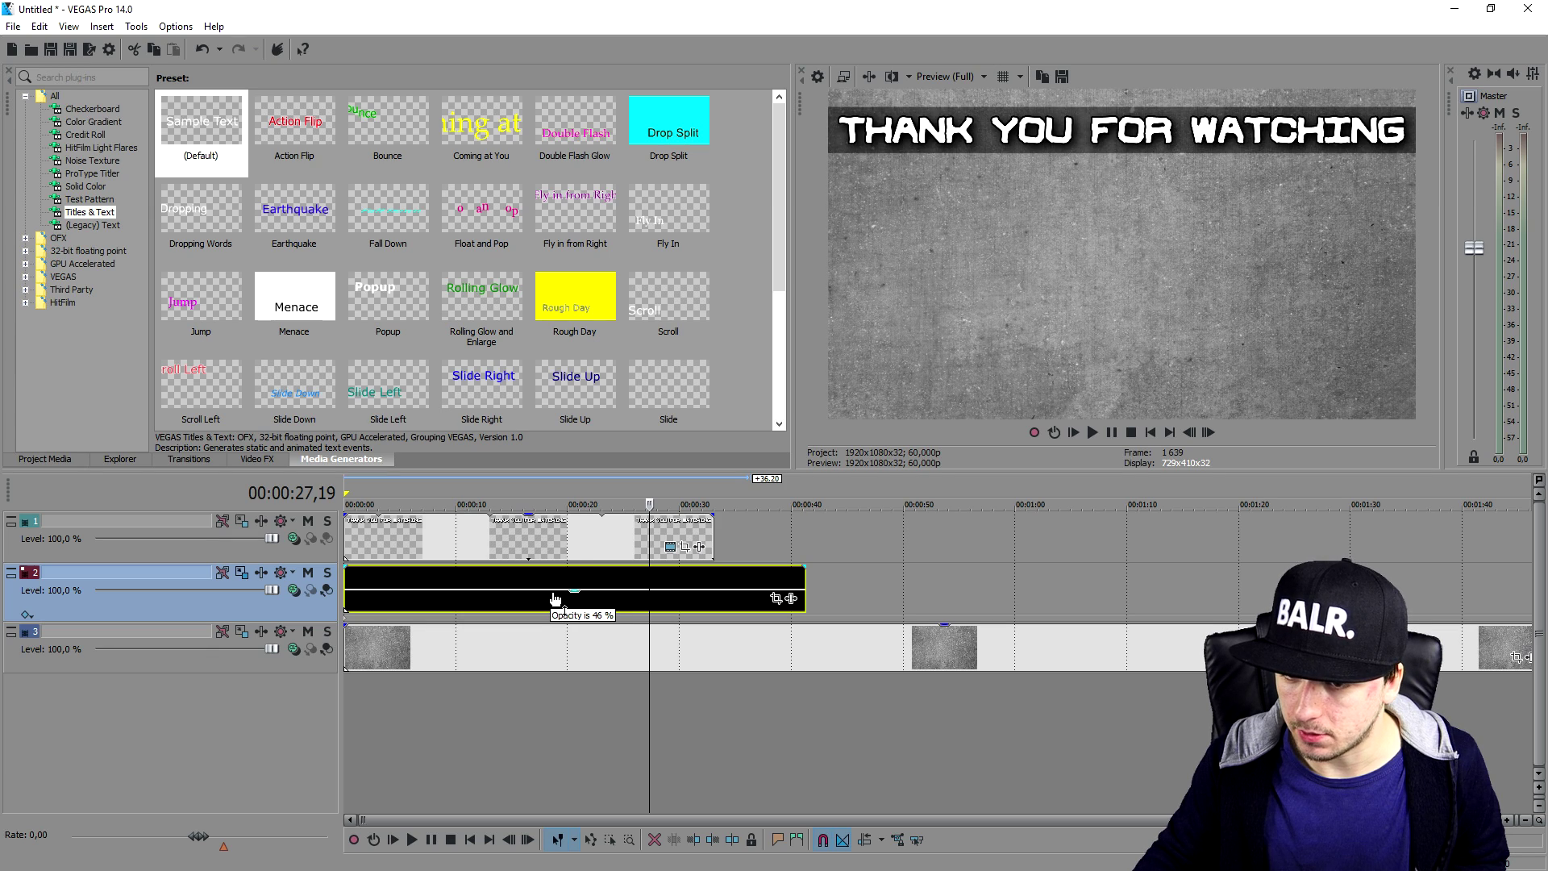
left_click_drag(804, 581, 713, 580)
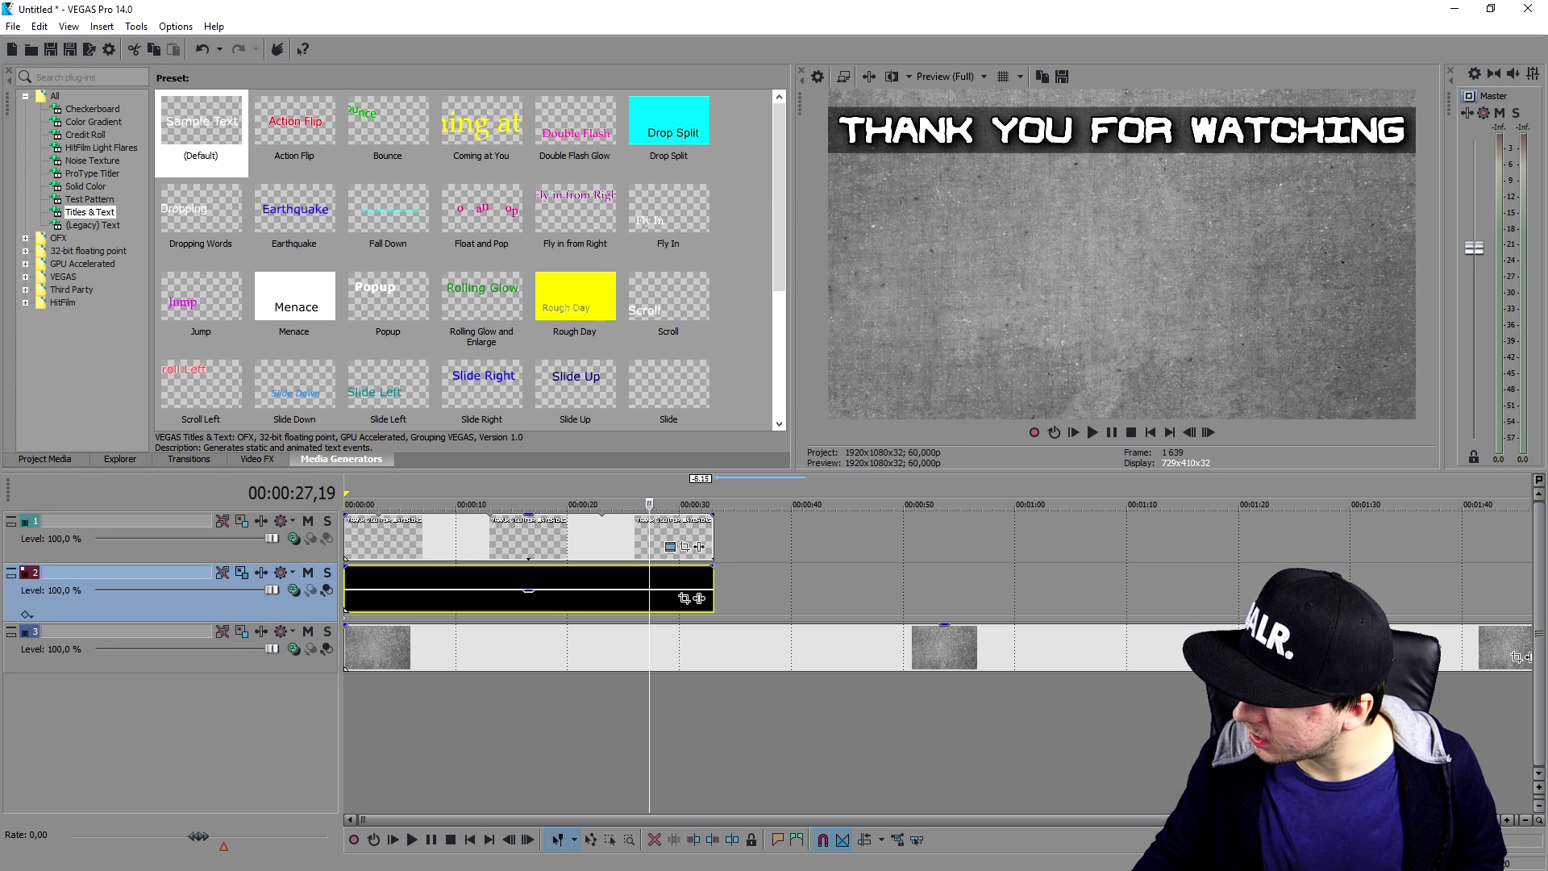
Add the Electro Light "The Edge" MP3 from the project folder as an audio track below the video tracks.
key("alt+Tab")
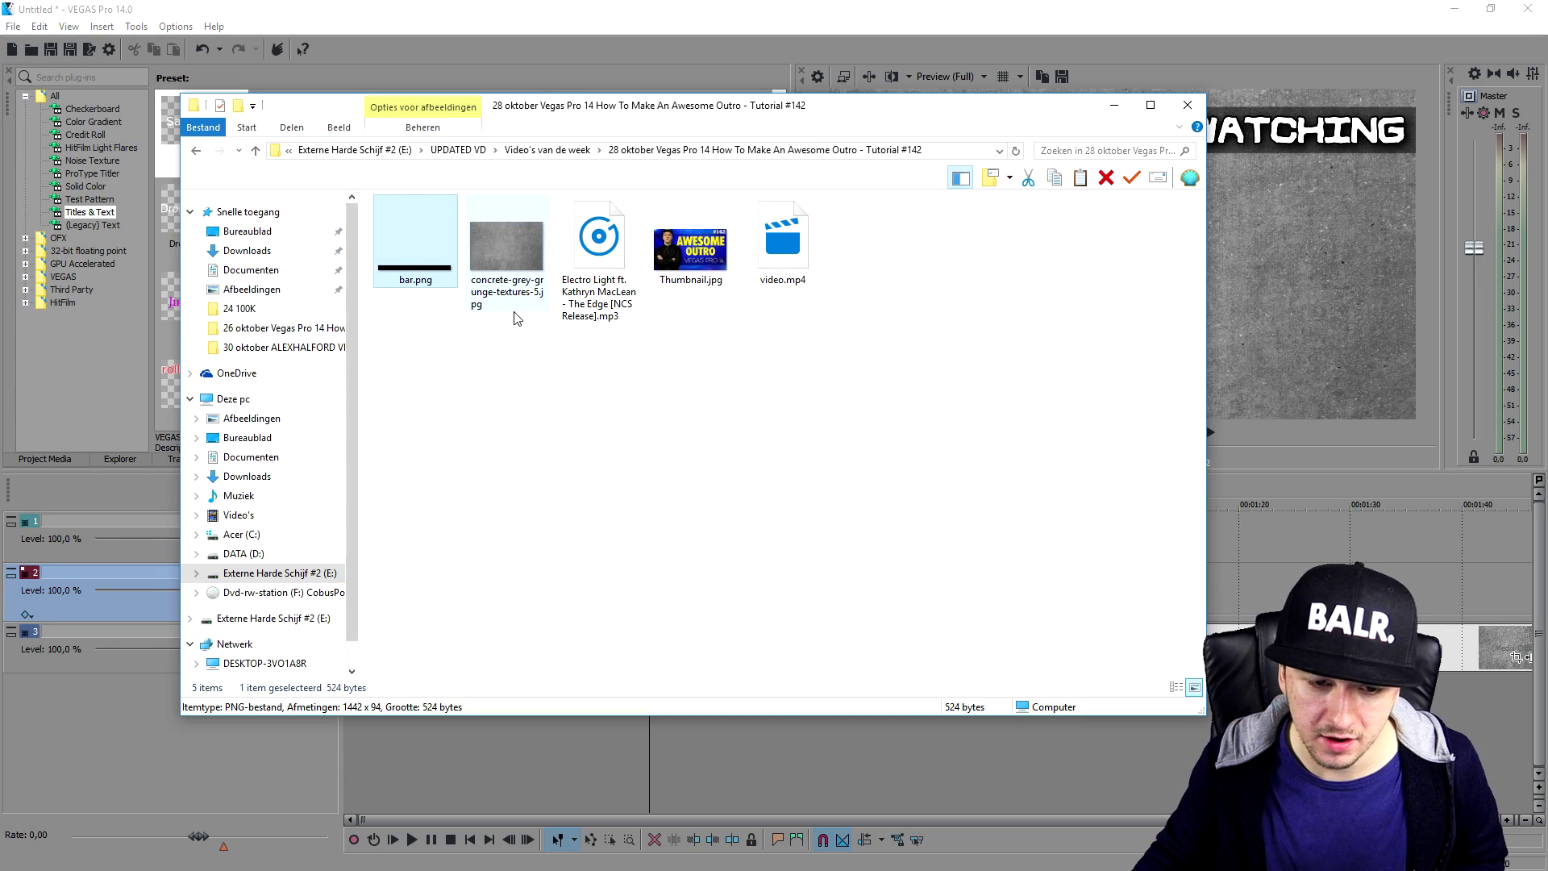
left_click_drag(631, 320, 899, 711)
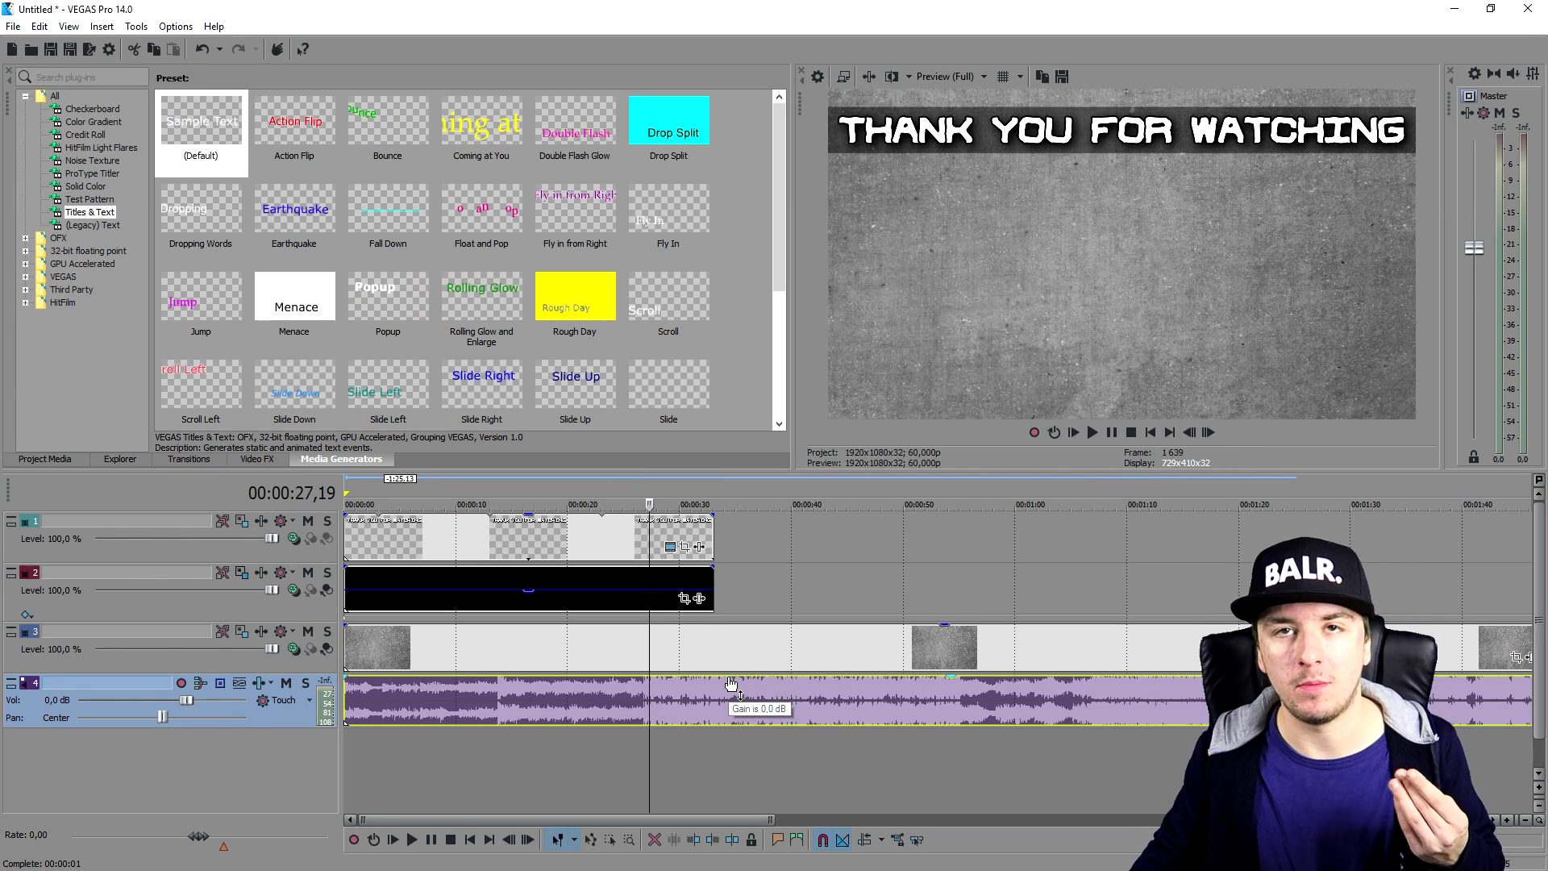
Split the music at 00:00:26,33, delete the part before the cut and move the rest to the timeline start.
scroll(692, 689, "up", 2)
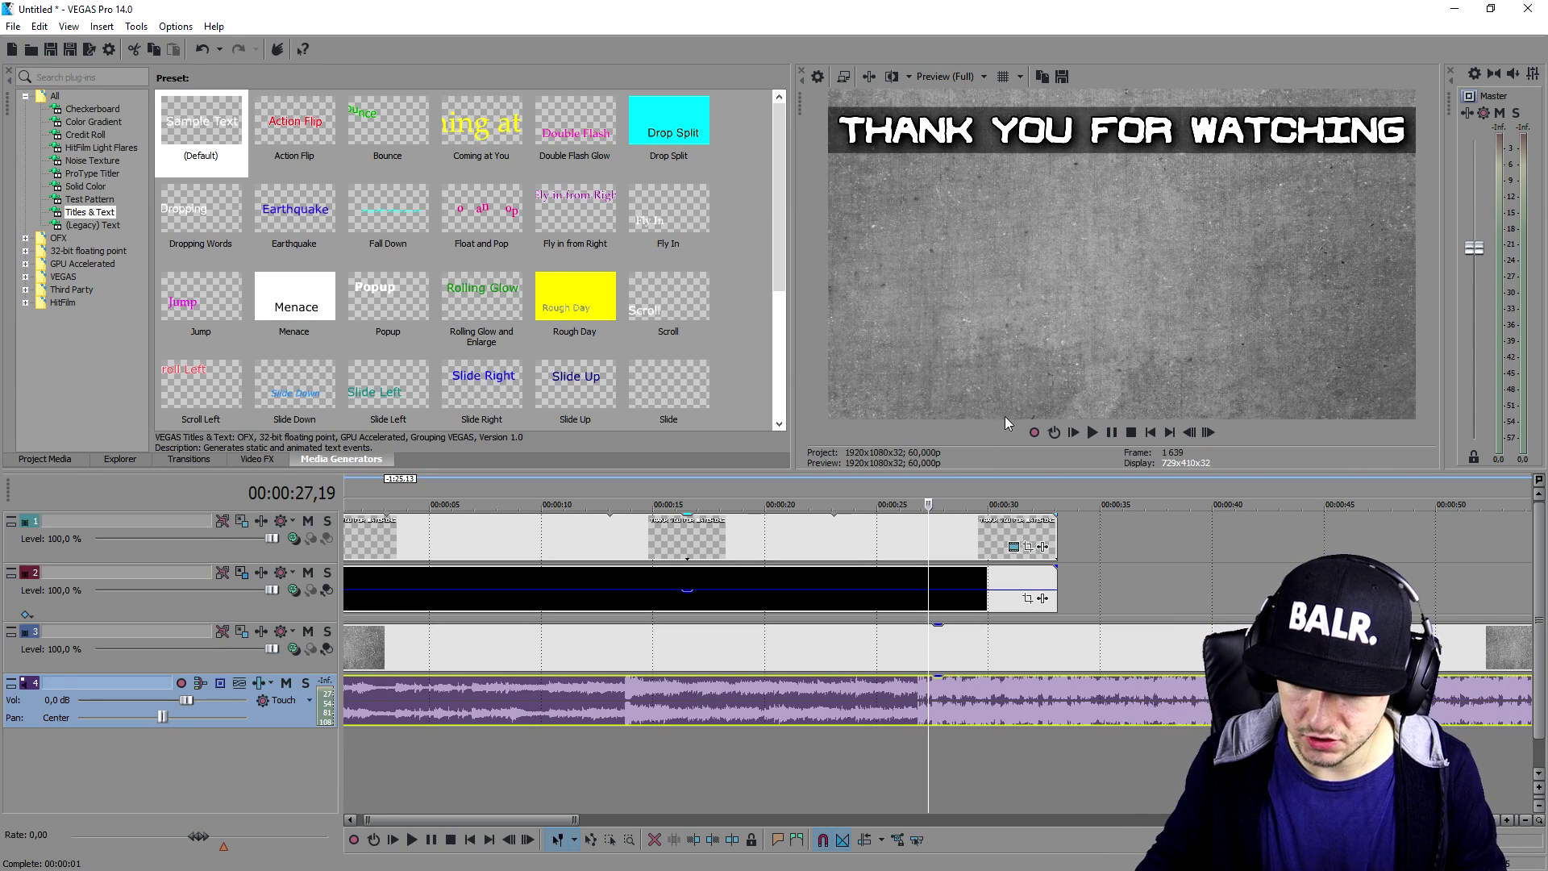
scroll(978, 641, "up", 2)
left_click(903, 648)
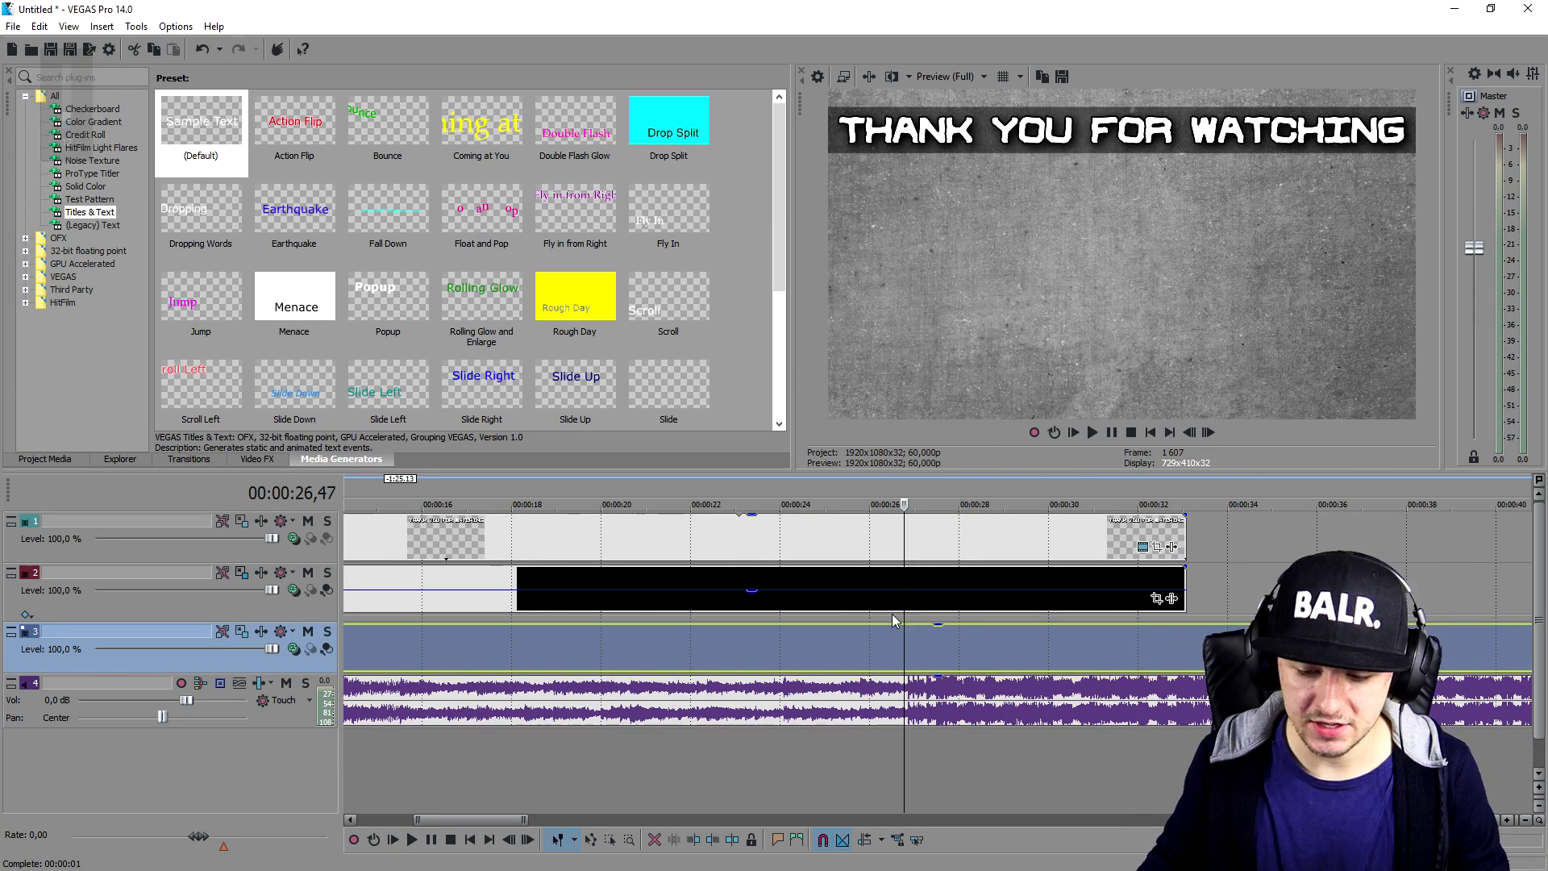
left_click(894, 699)
key("s")
left_click(785, 702)
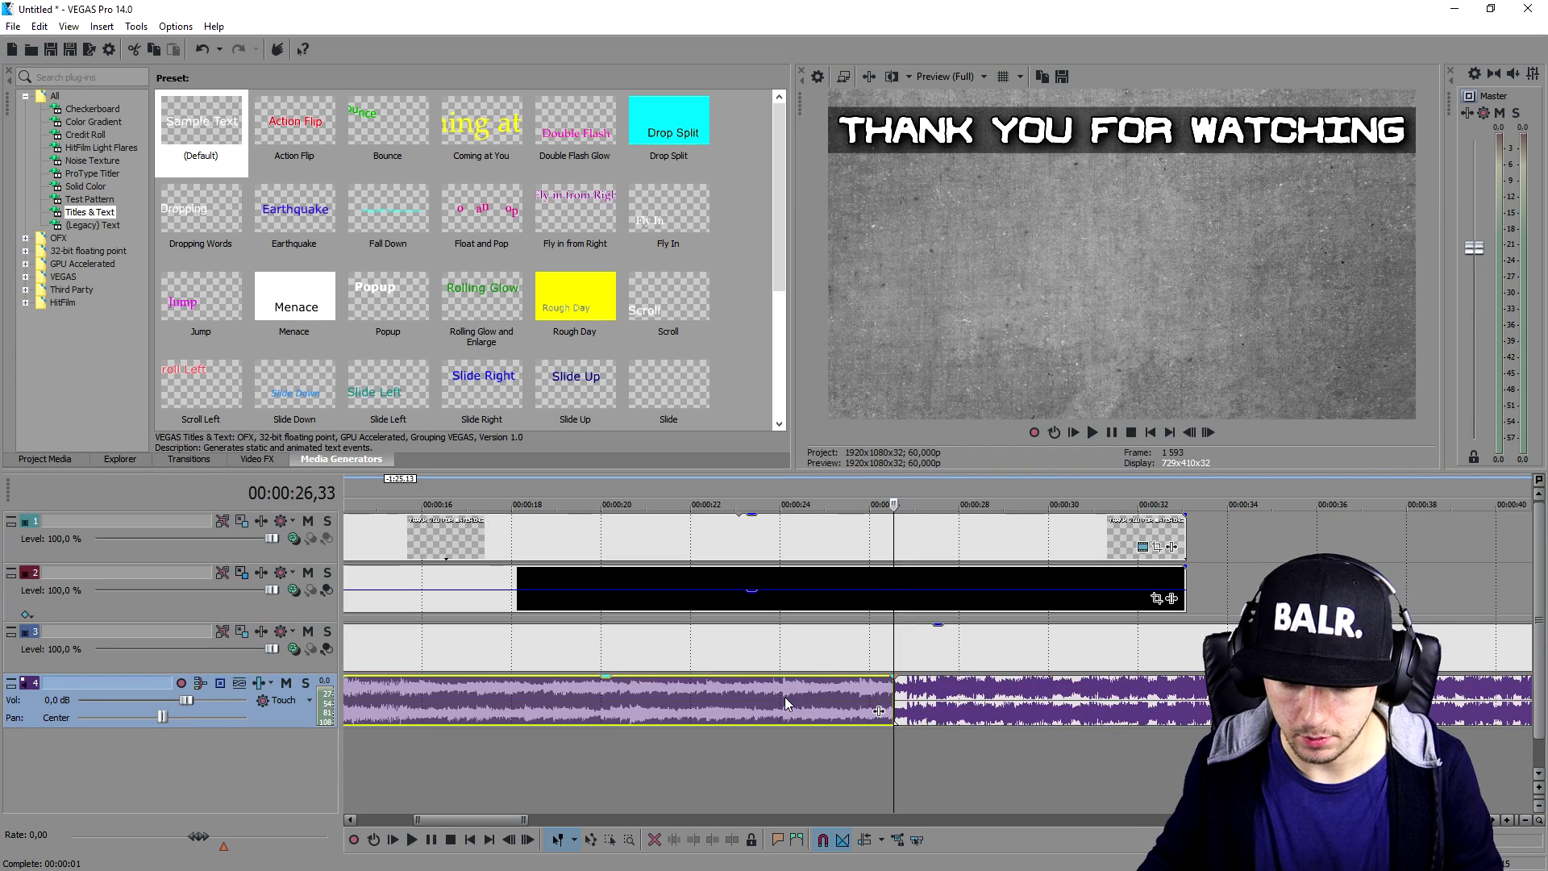
scroll(774, 702, "down", 3)
key("Delete")
mouse_move(780, 708)
left_mouse_down()
mouse_move(392, 678)
mouse_move(441, 696)
left_mouse_up()
Play the music from the start and split it at 00:00:14,24.
left_click(1153, 434)
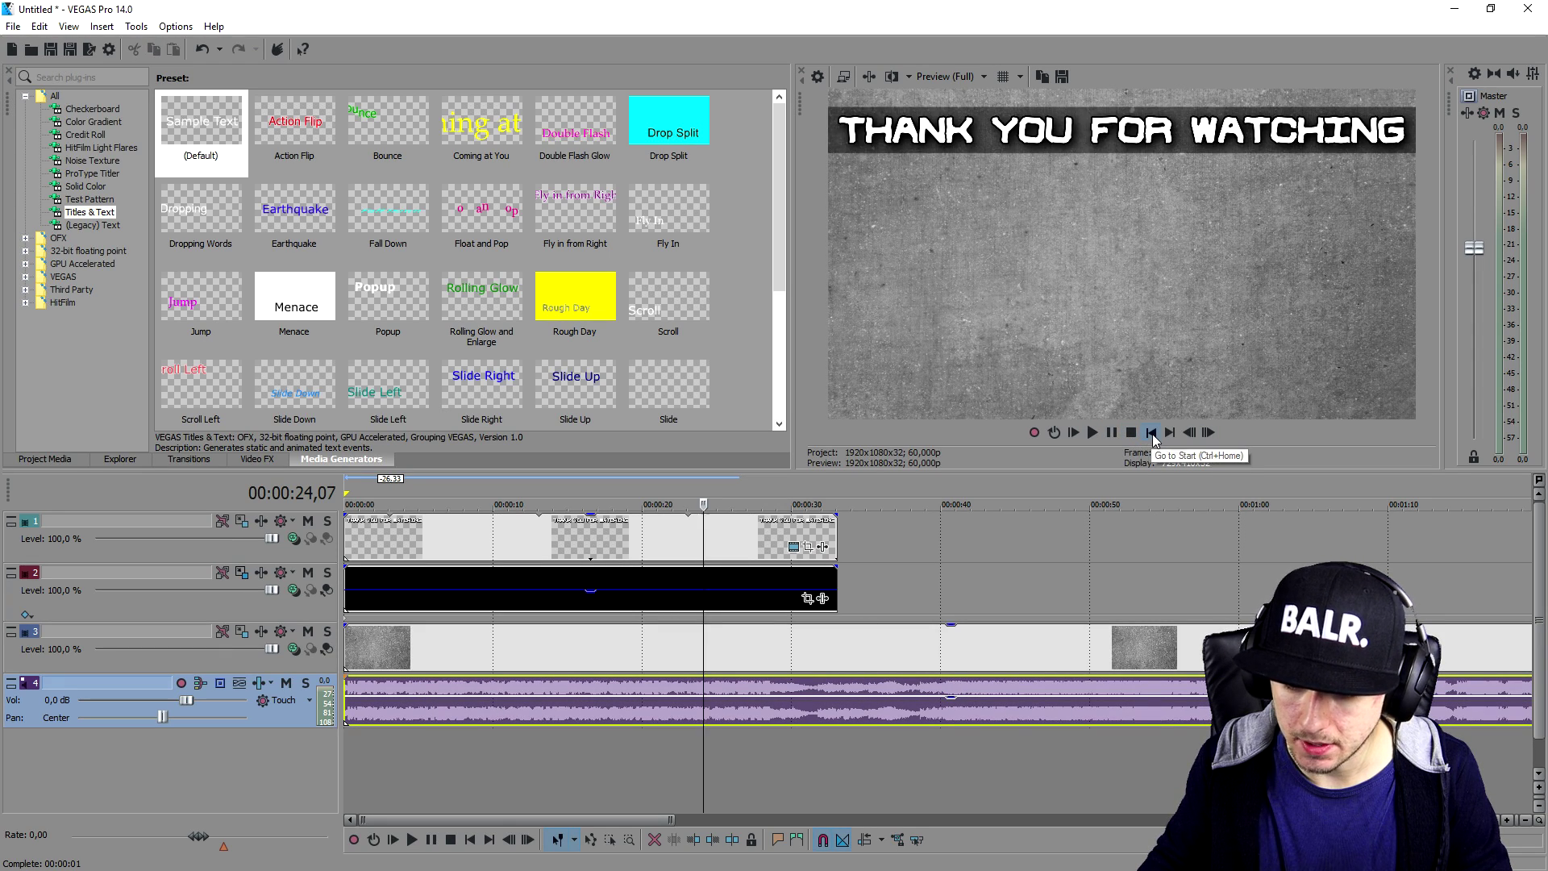
scroll(887, 613, "up", 6)
key("space")
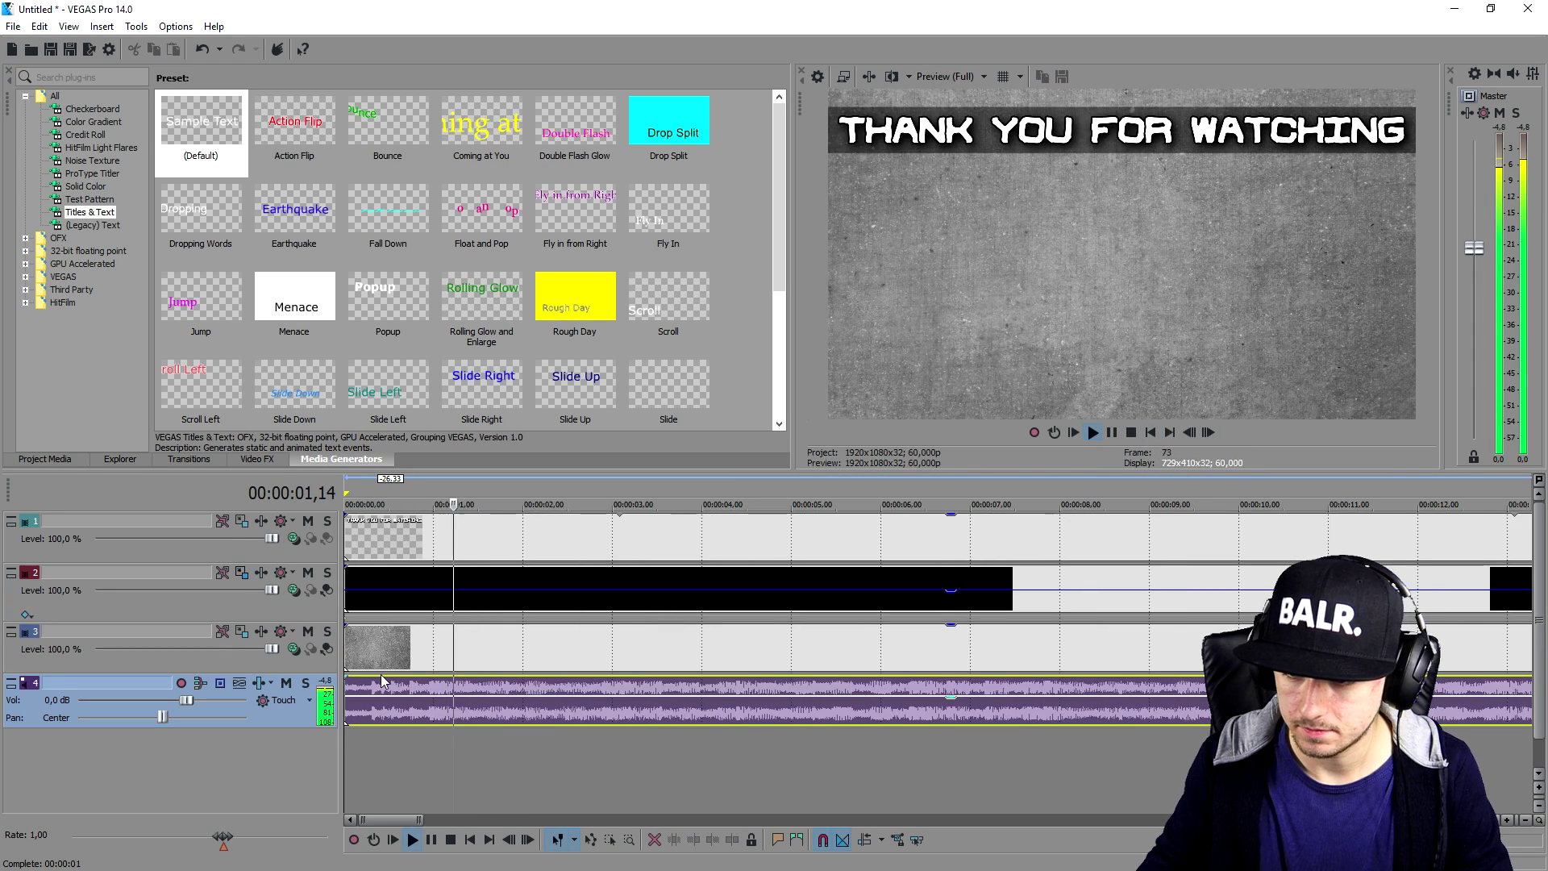
scroll(407, 671, "down", 5)
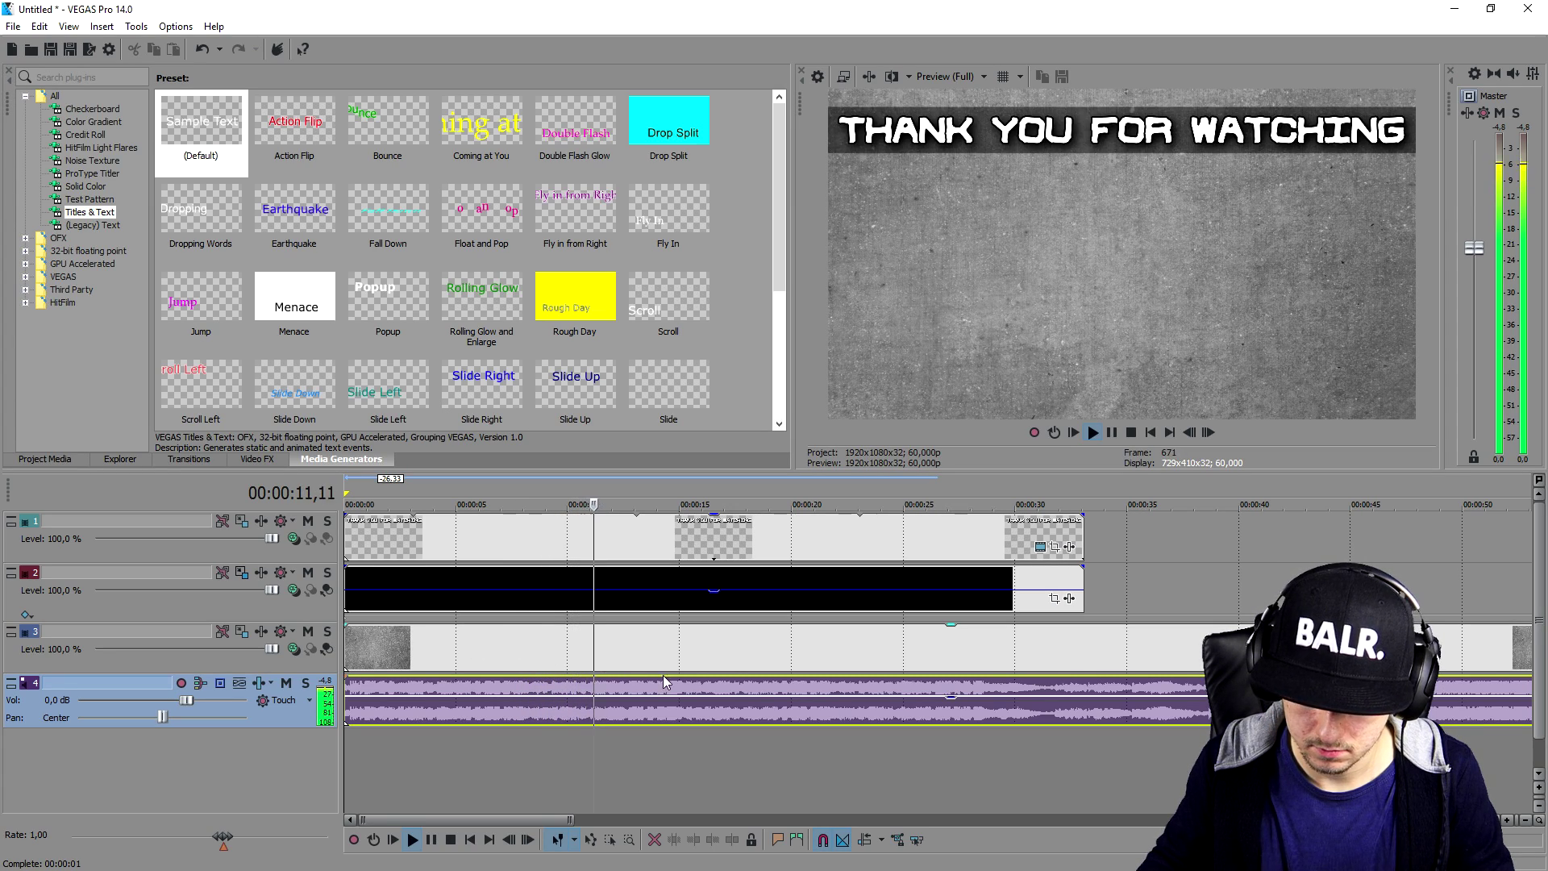
scroll(883, 736, "up", 3)
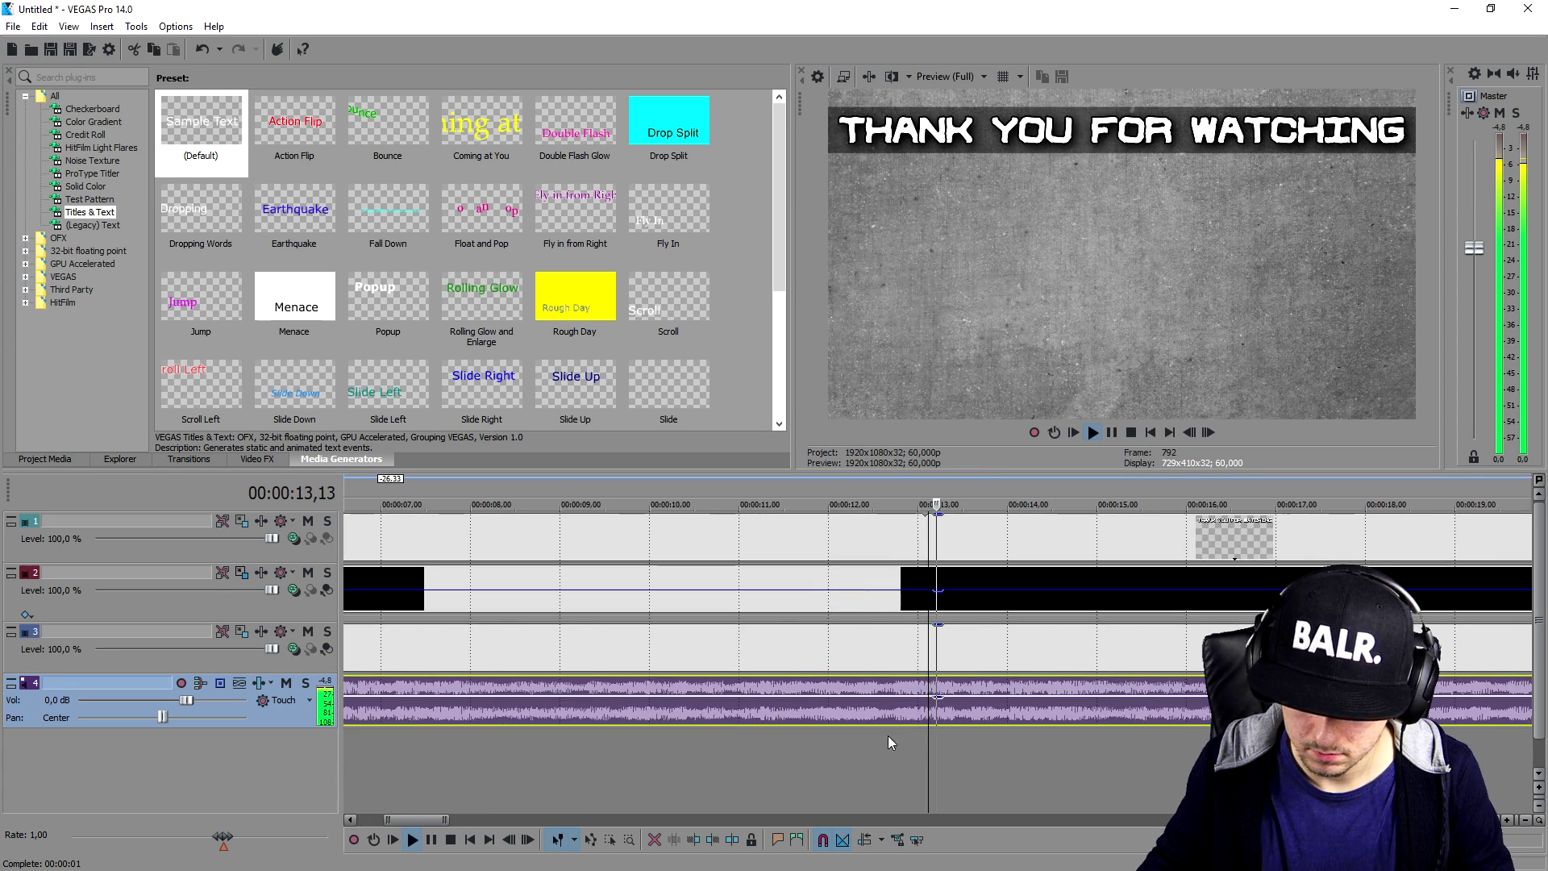
key("space")
left_click(1043, 711)
scroll(1032, 708, "down", 10)
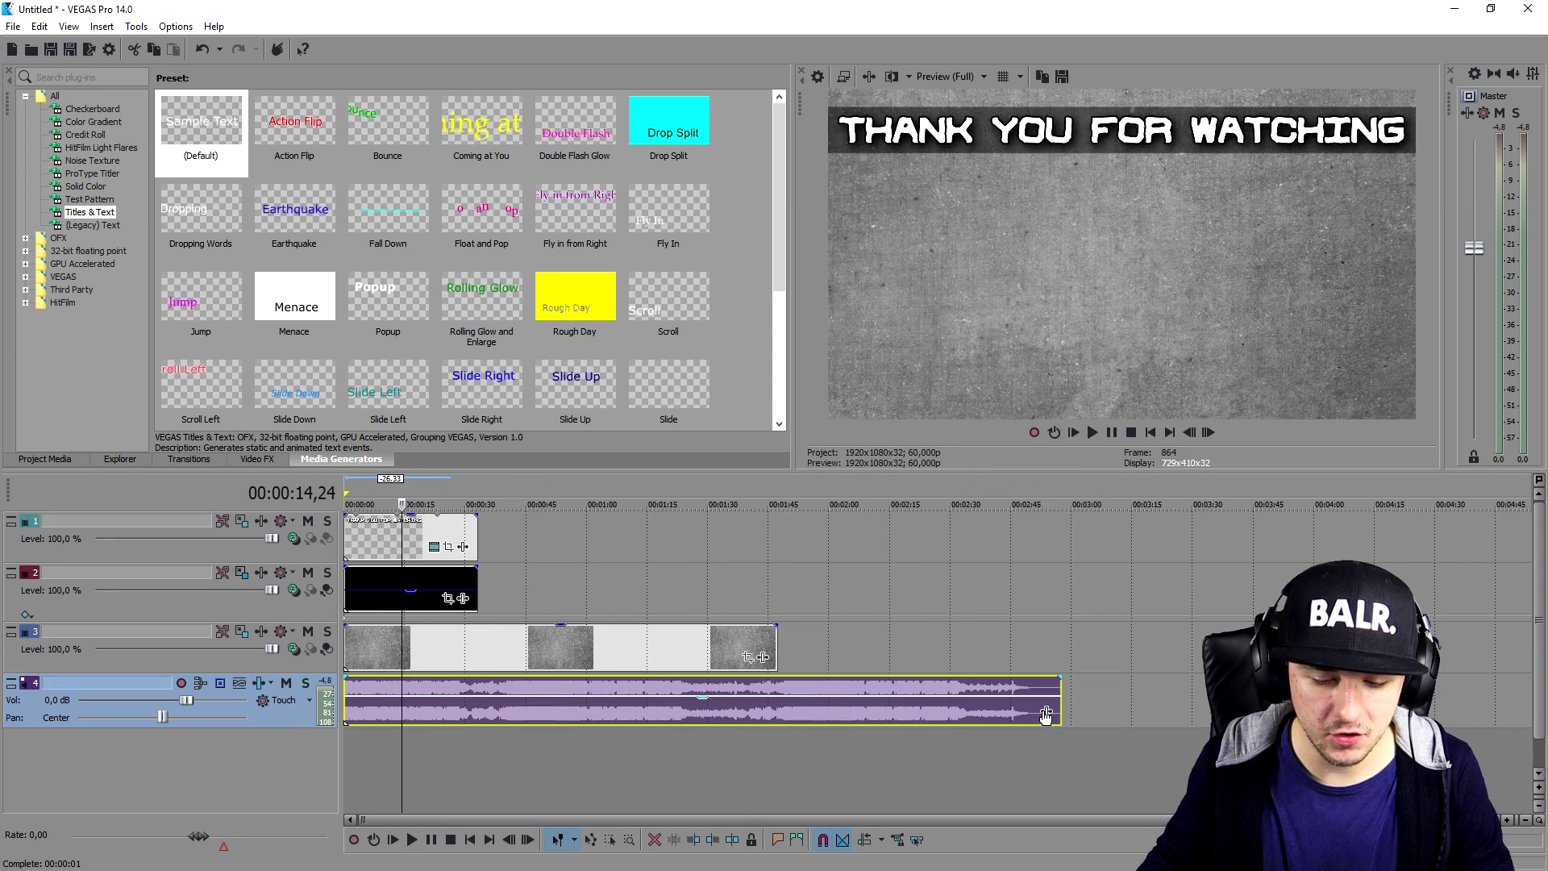
Play the music's ending from 00:02:28,53 and split it at about 00:02:45, just before the final hit.
left_click(949, 709)
scroll(967, 725, "up", 8)
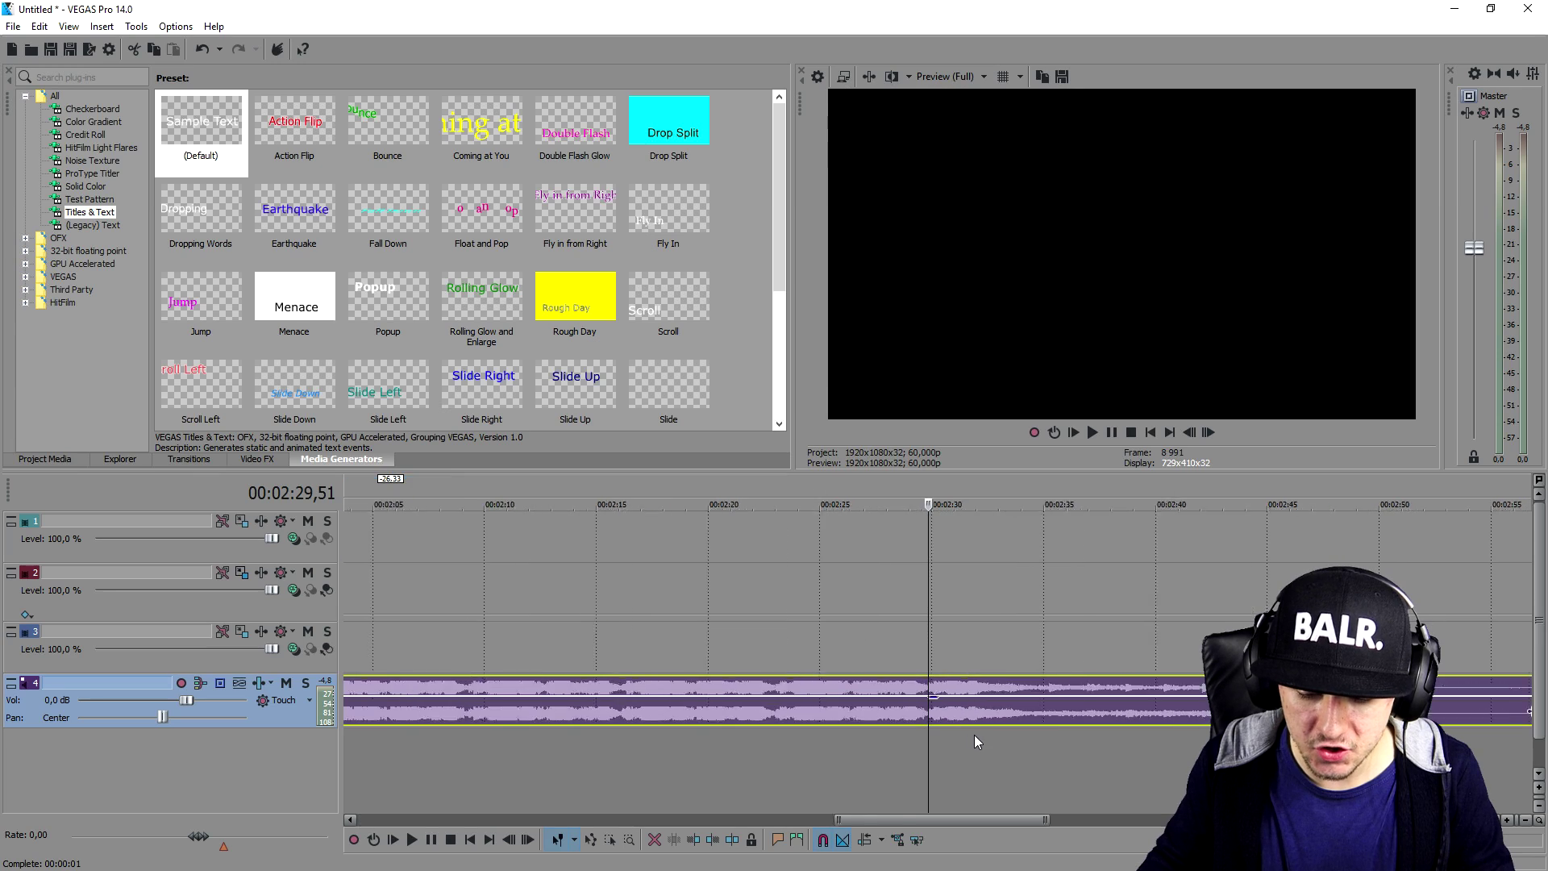
left_click(871, 707)
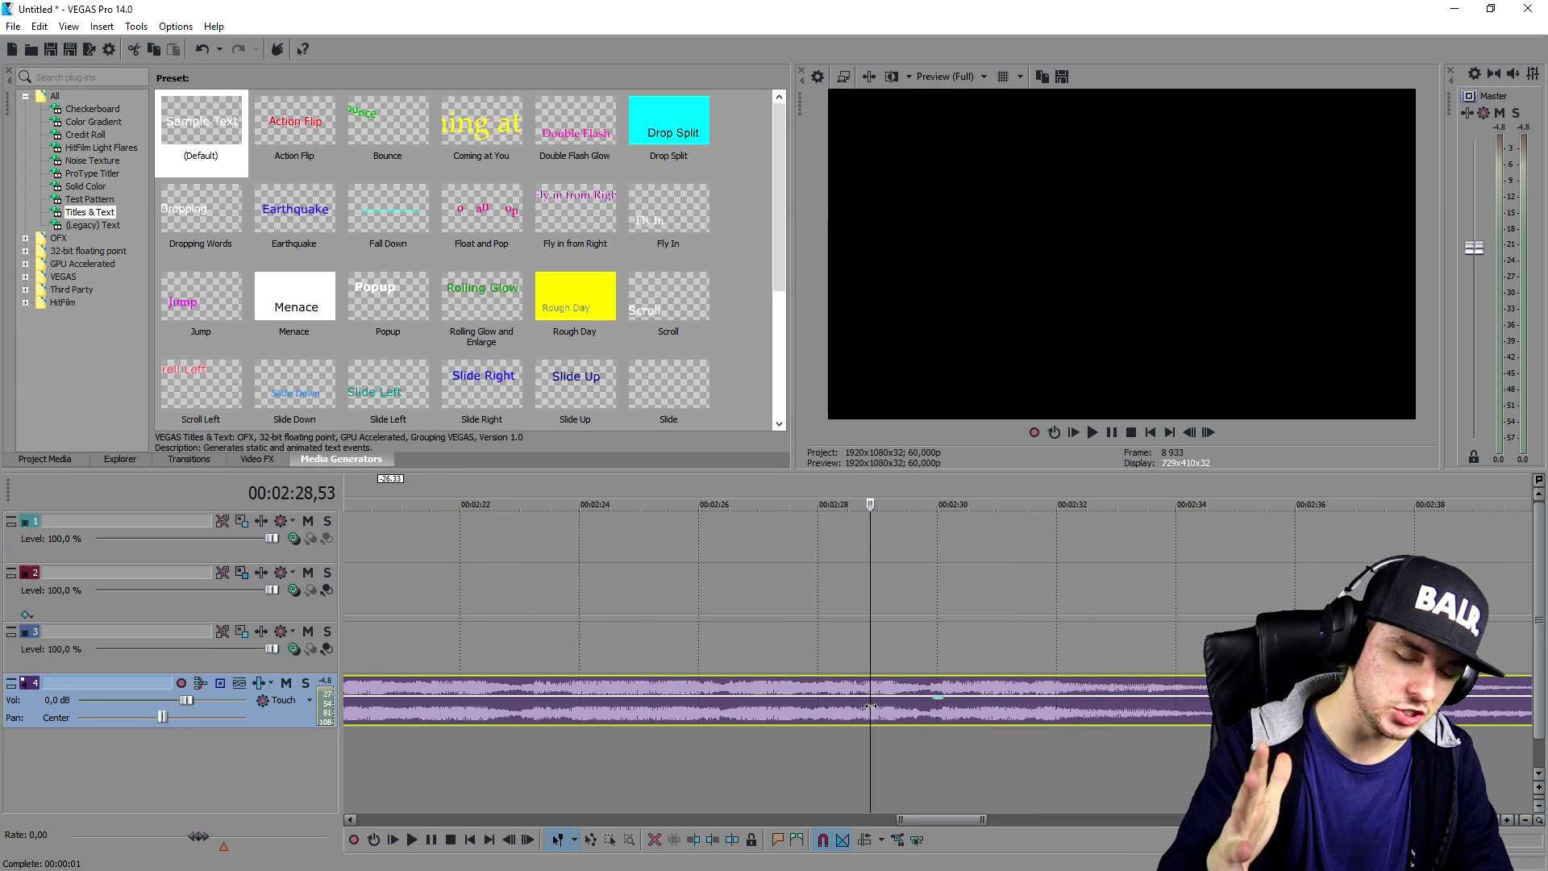
key("space")
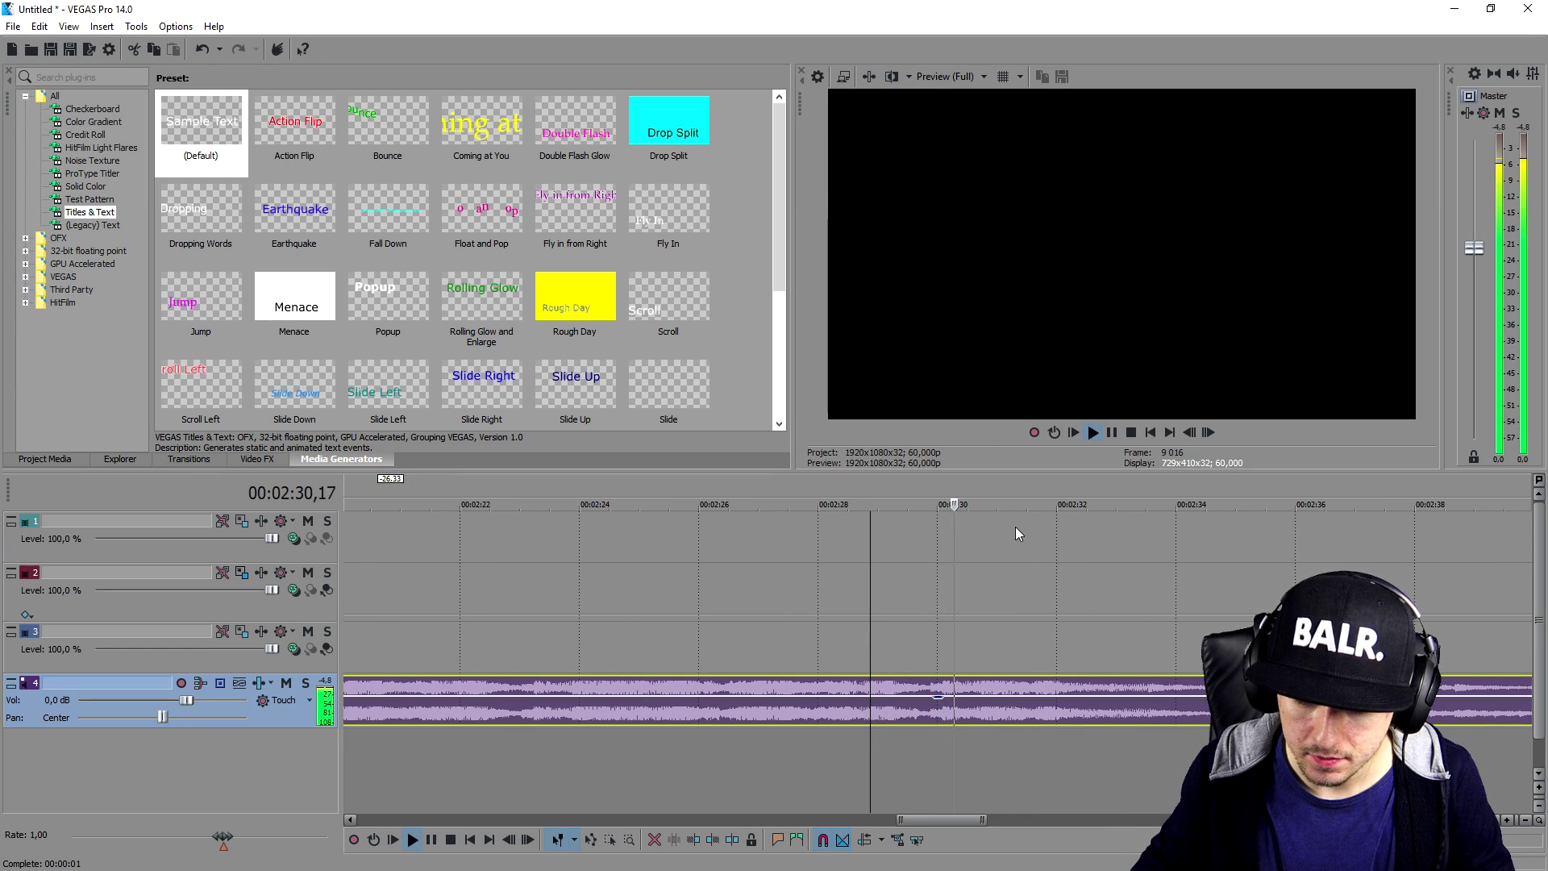
scroll(1014, 525, "down", 3)
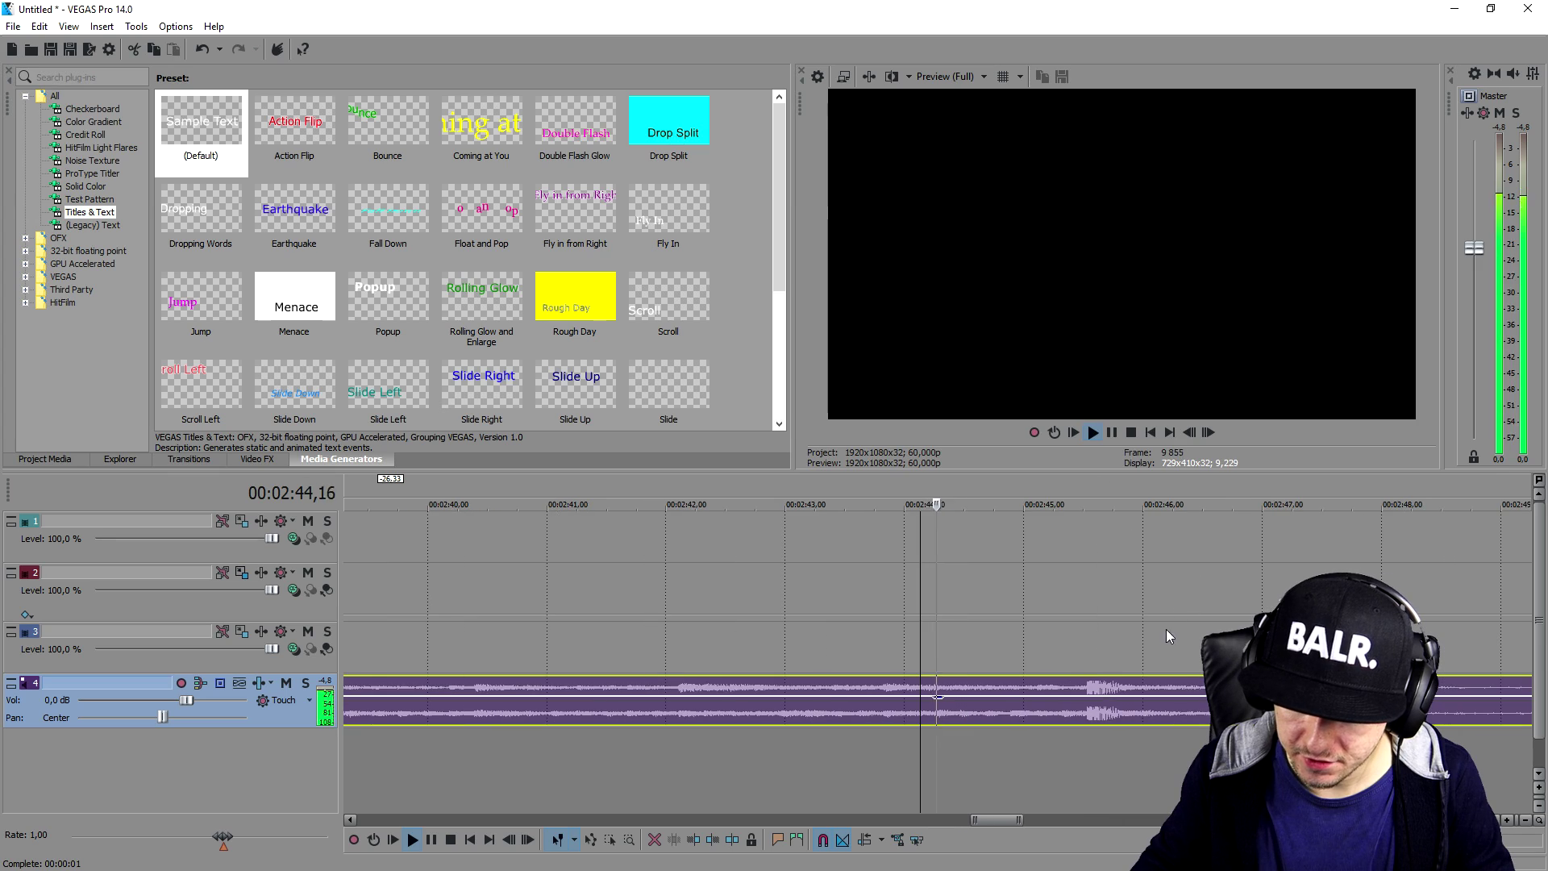
key("space")
left_click(1057, 714)
Delete the long middle section of the music and move the ending segment directly behind the first segment.
scroll(1057, 713, "down", 10)
left_click(551, 710)
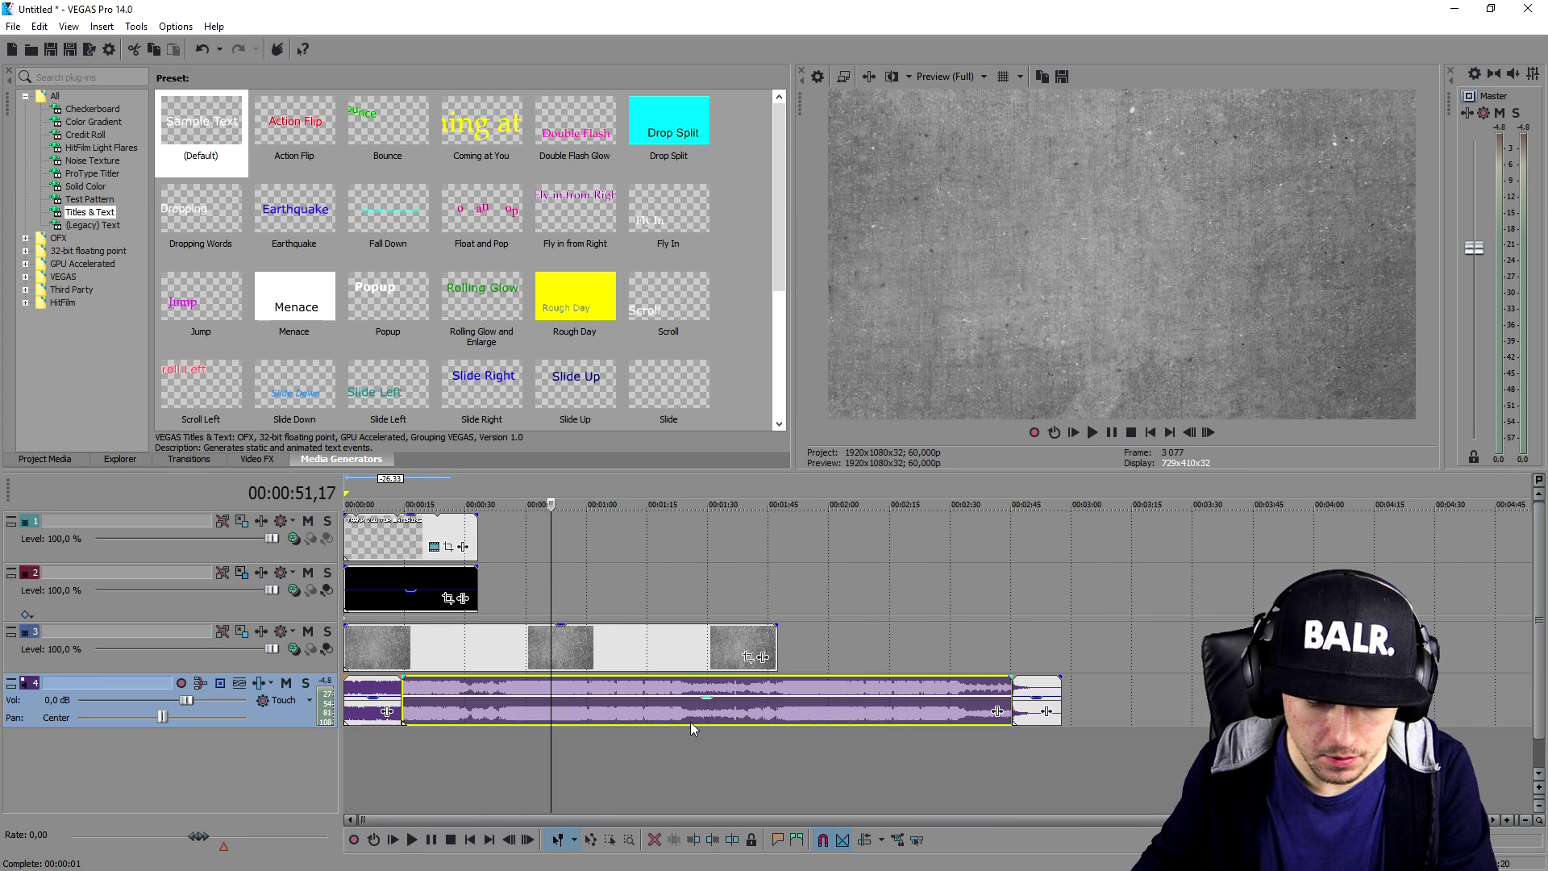
key("Delete")
left_click_drag(1015, 687, 438, 697)
key("ctrl+z")
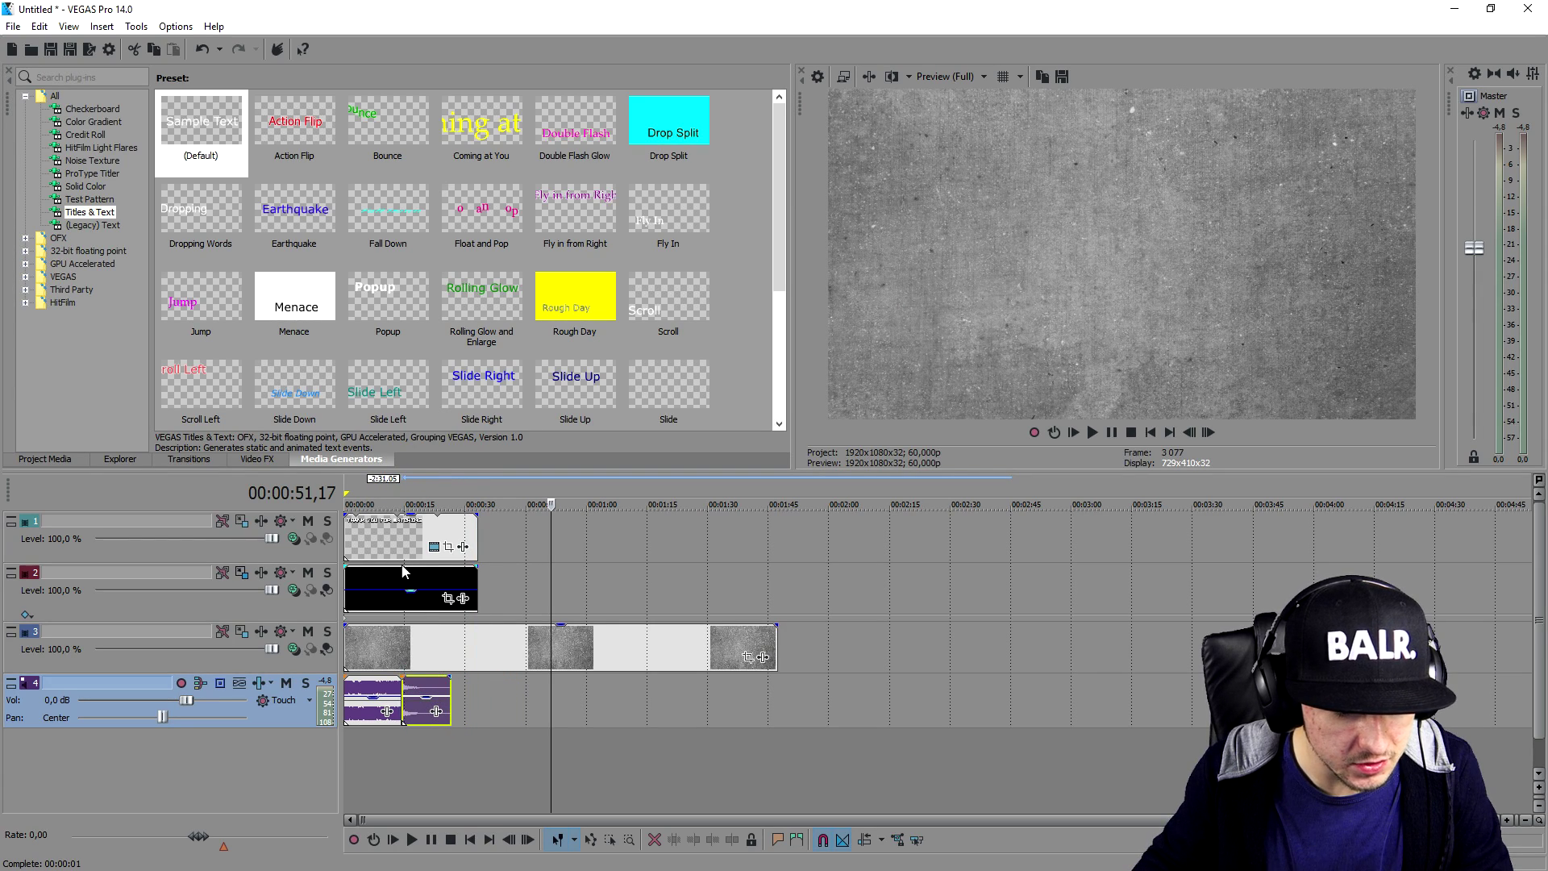
Move the ending music segment 16 frames later, extend the first segment about 11 frames over it as a crossfade, and play the transition.
left_click(405, 489)
scroll(406, 492, "up", 6)
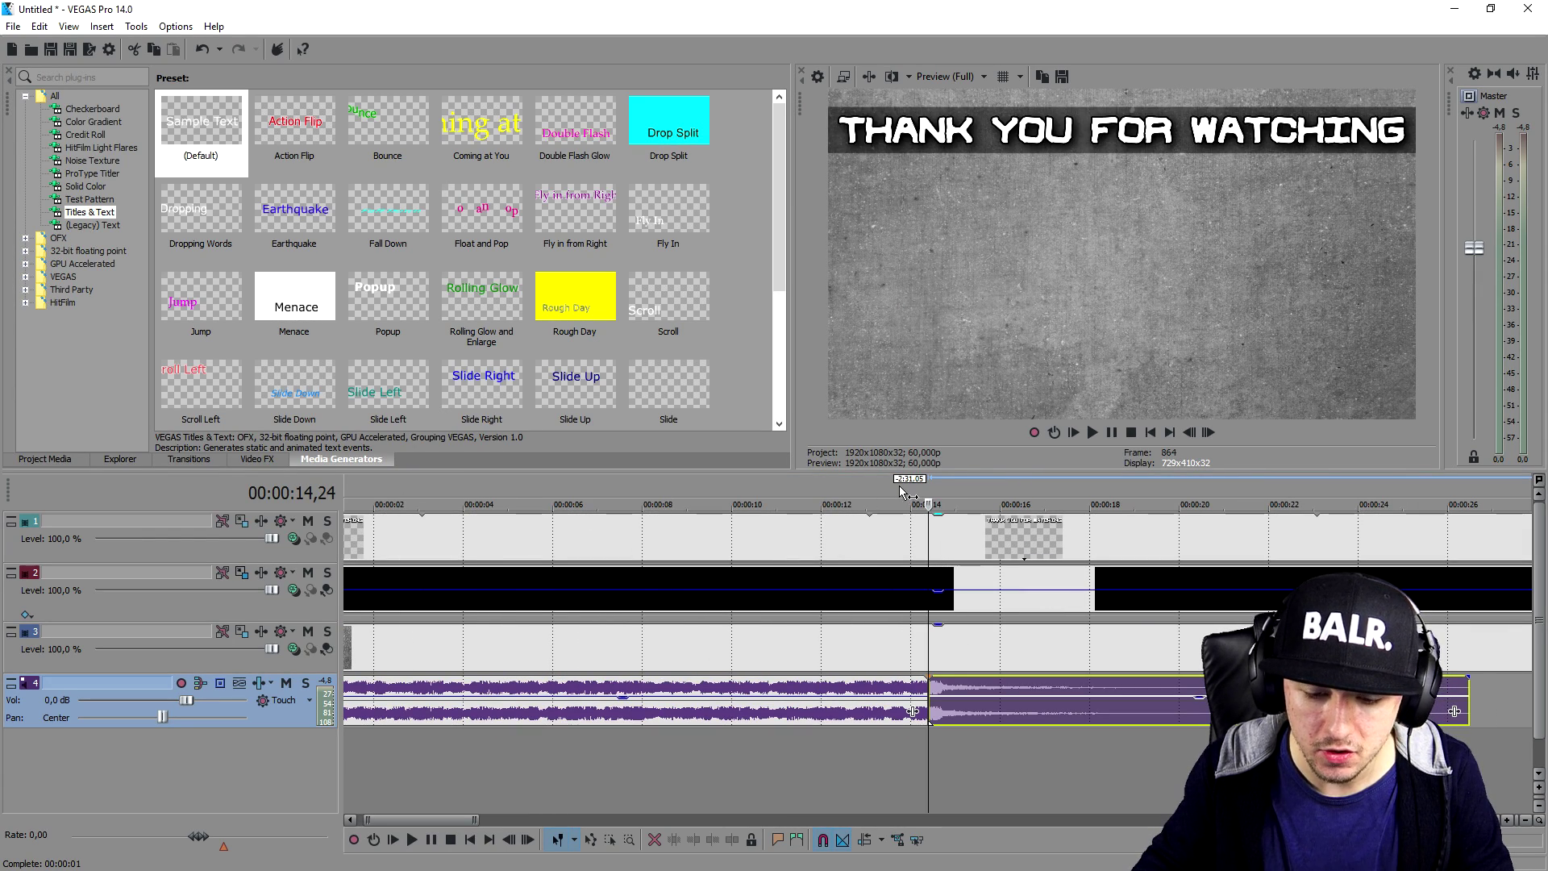
left_click(869, 487)
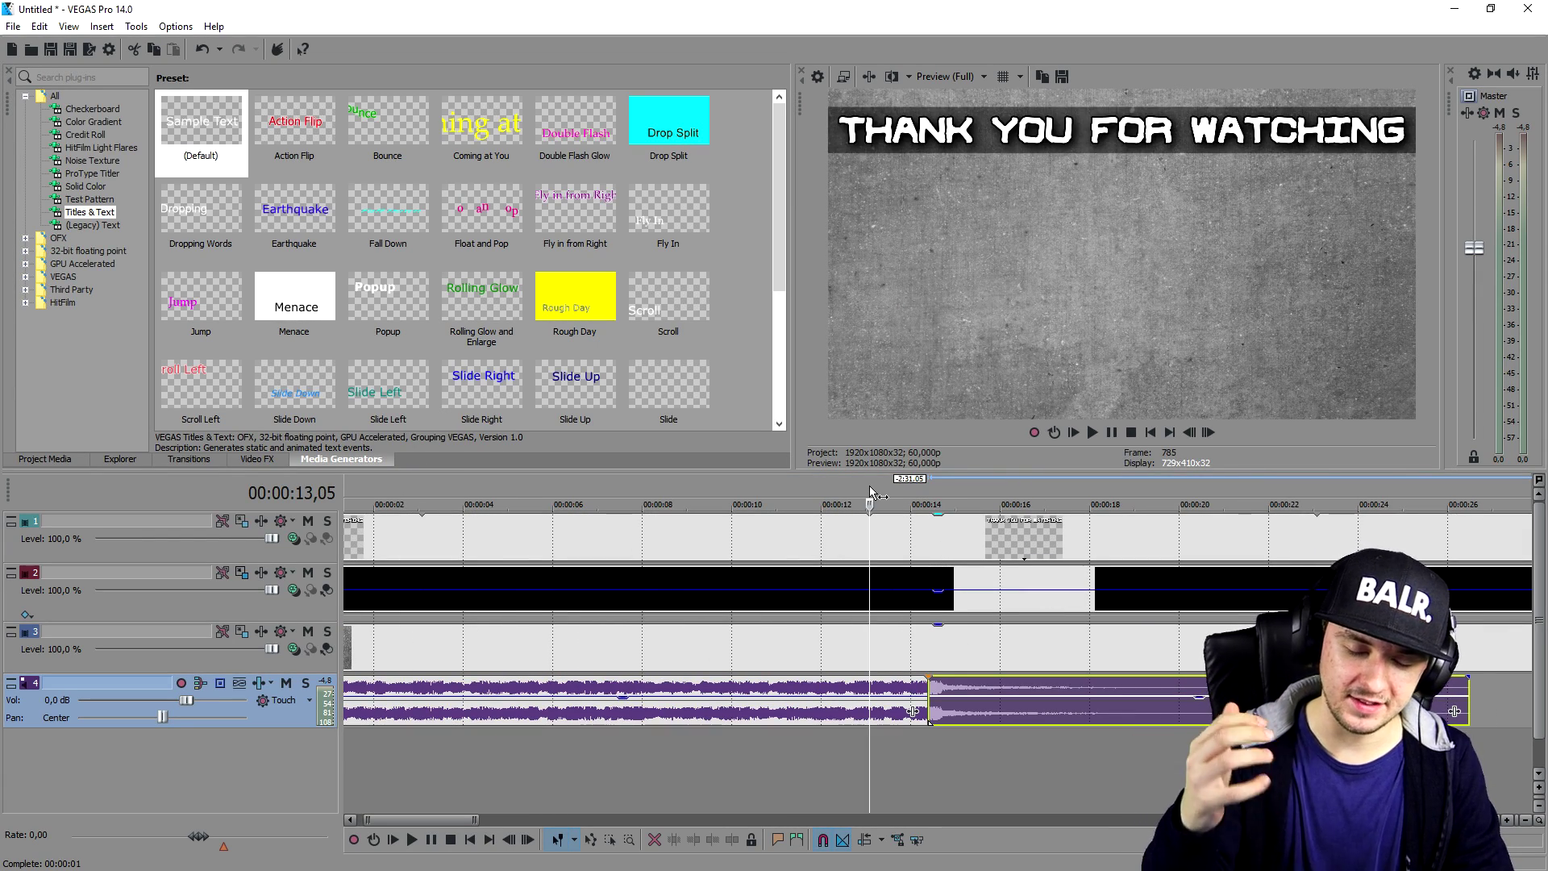
scroll(870, 488, "up", 5)
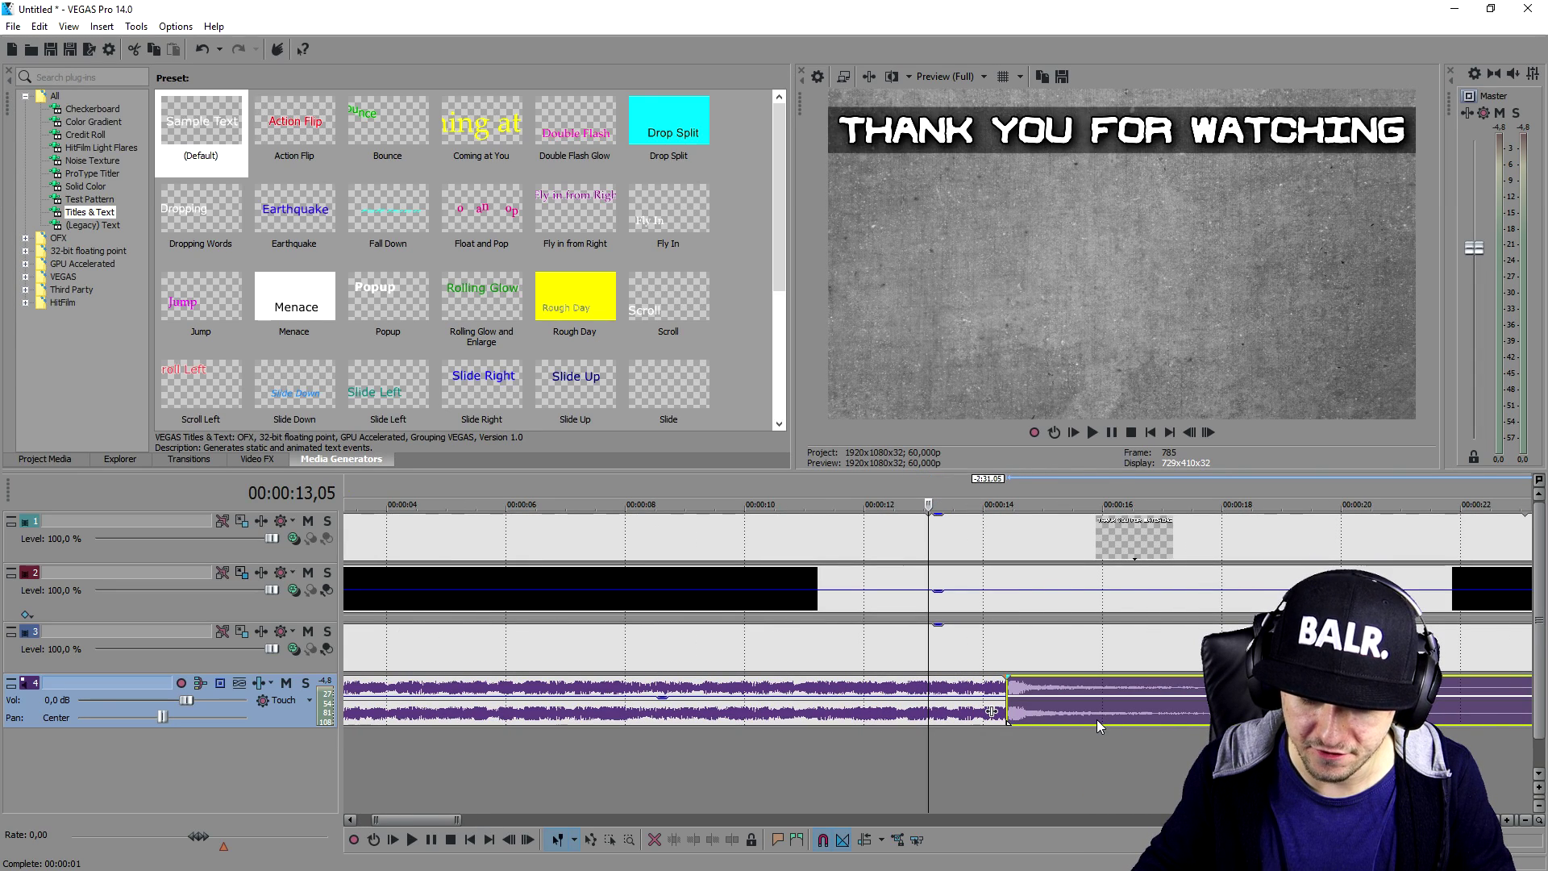
left_click_drag(1104, 713, 1171, 714)
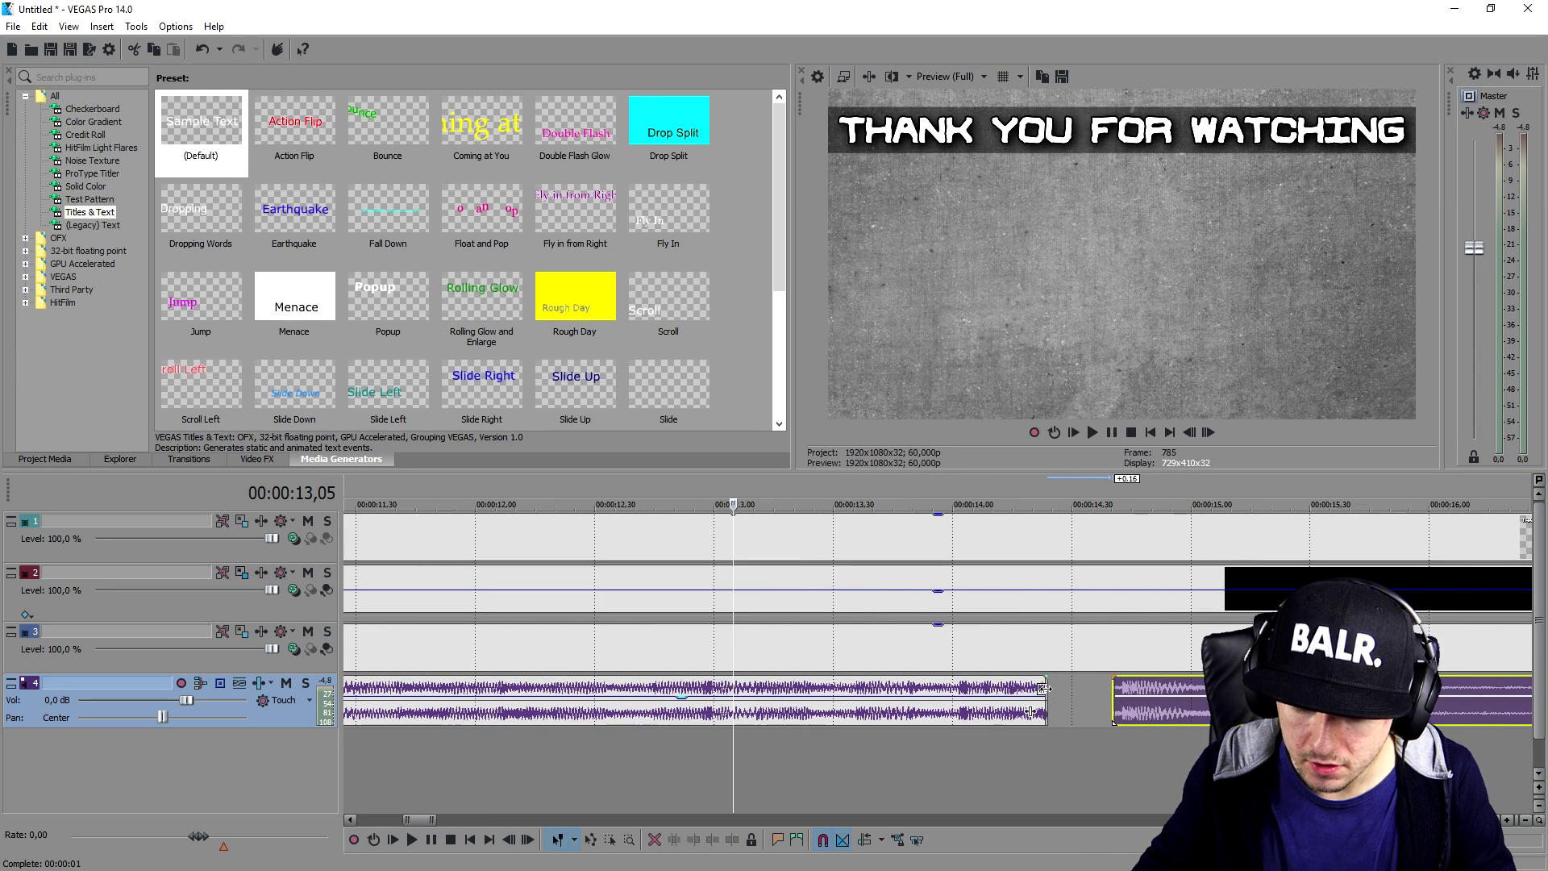
left_click_drag(1038, 689, 1089, 690)
key("ctrl+z")
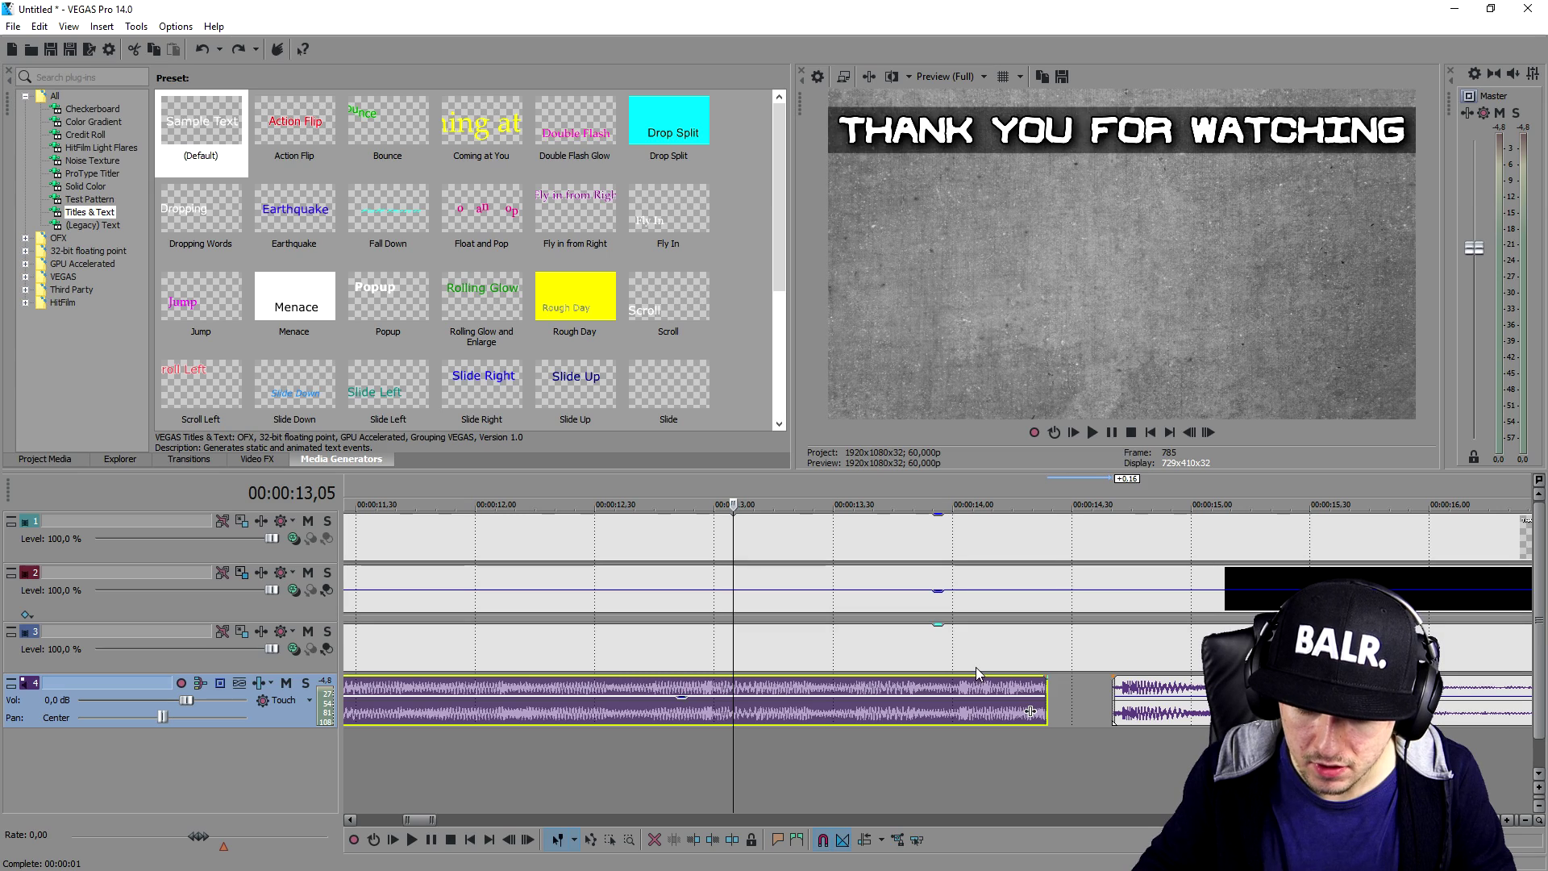
left_click_drag(1044, 690, 1148, 686)
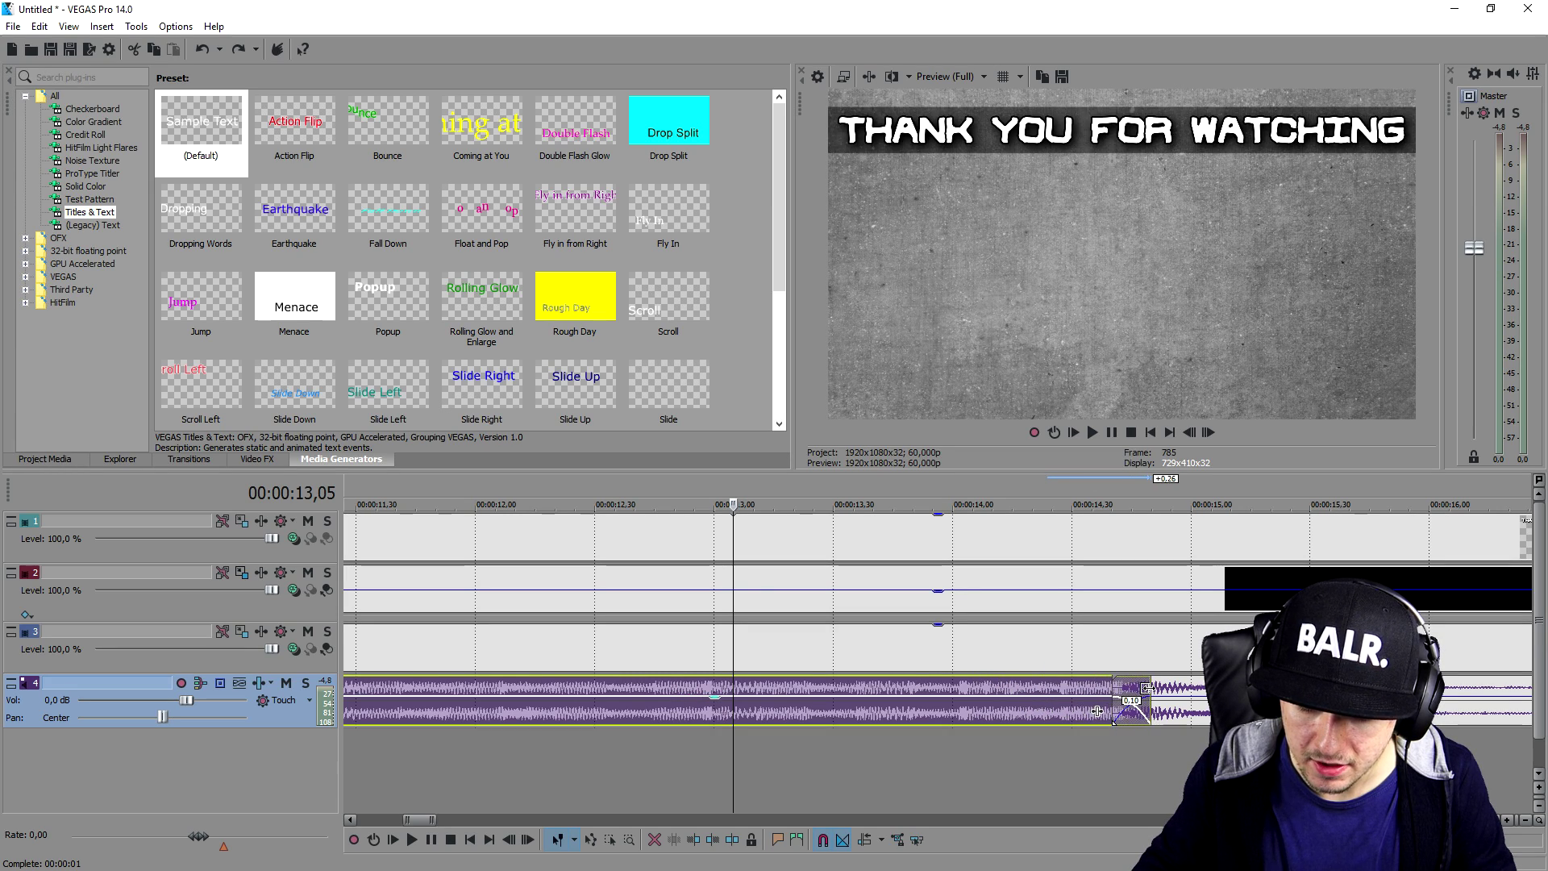
key("space")
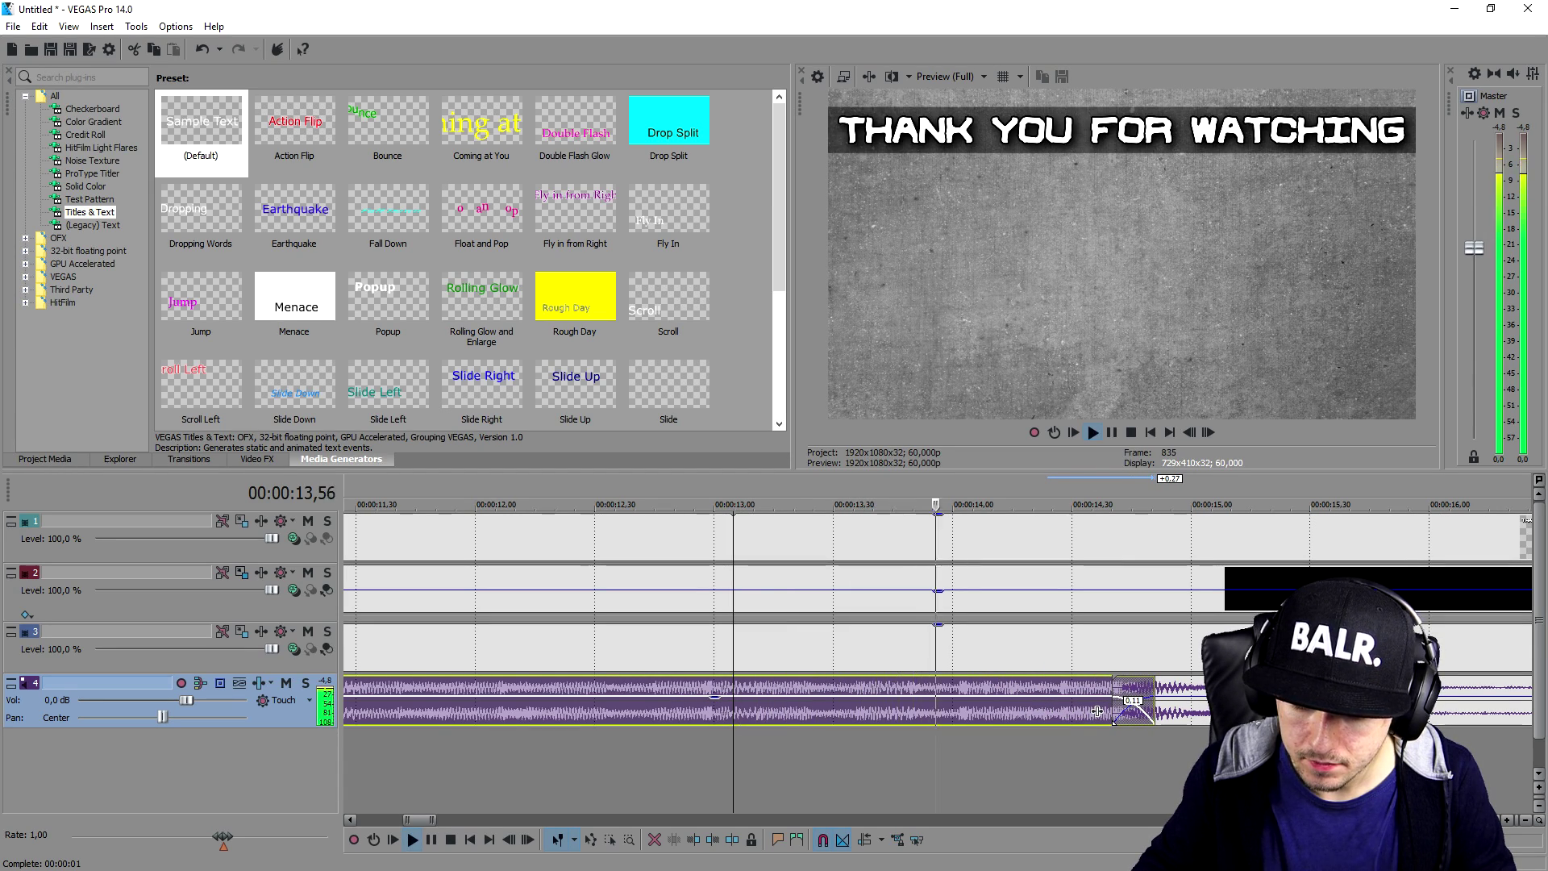
key("space")
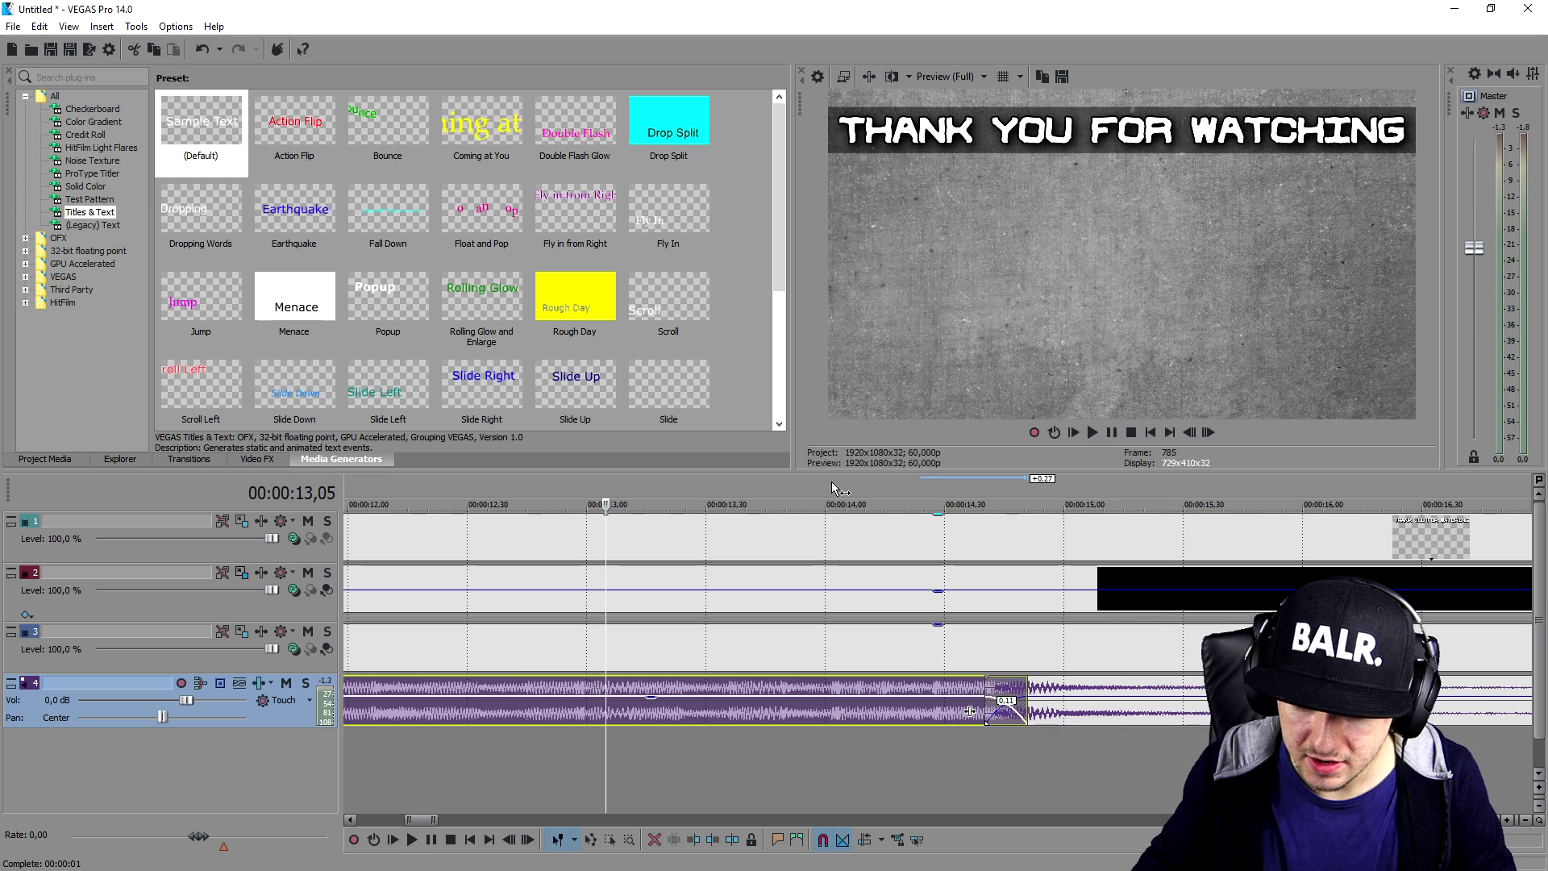
Nudge the ending music segment to overlap the first by about 13 frames and play the transition again.
left_click(833, 487)
scroll(1000, 613, "up", 1)
left_click_drag(1142, 711, 1111, 710)
key("space")
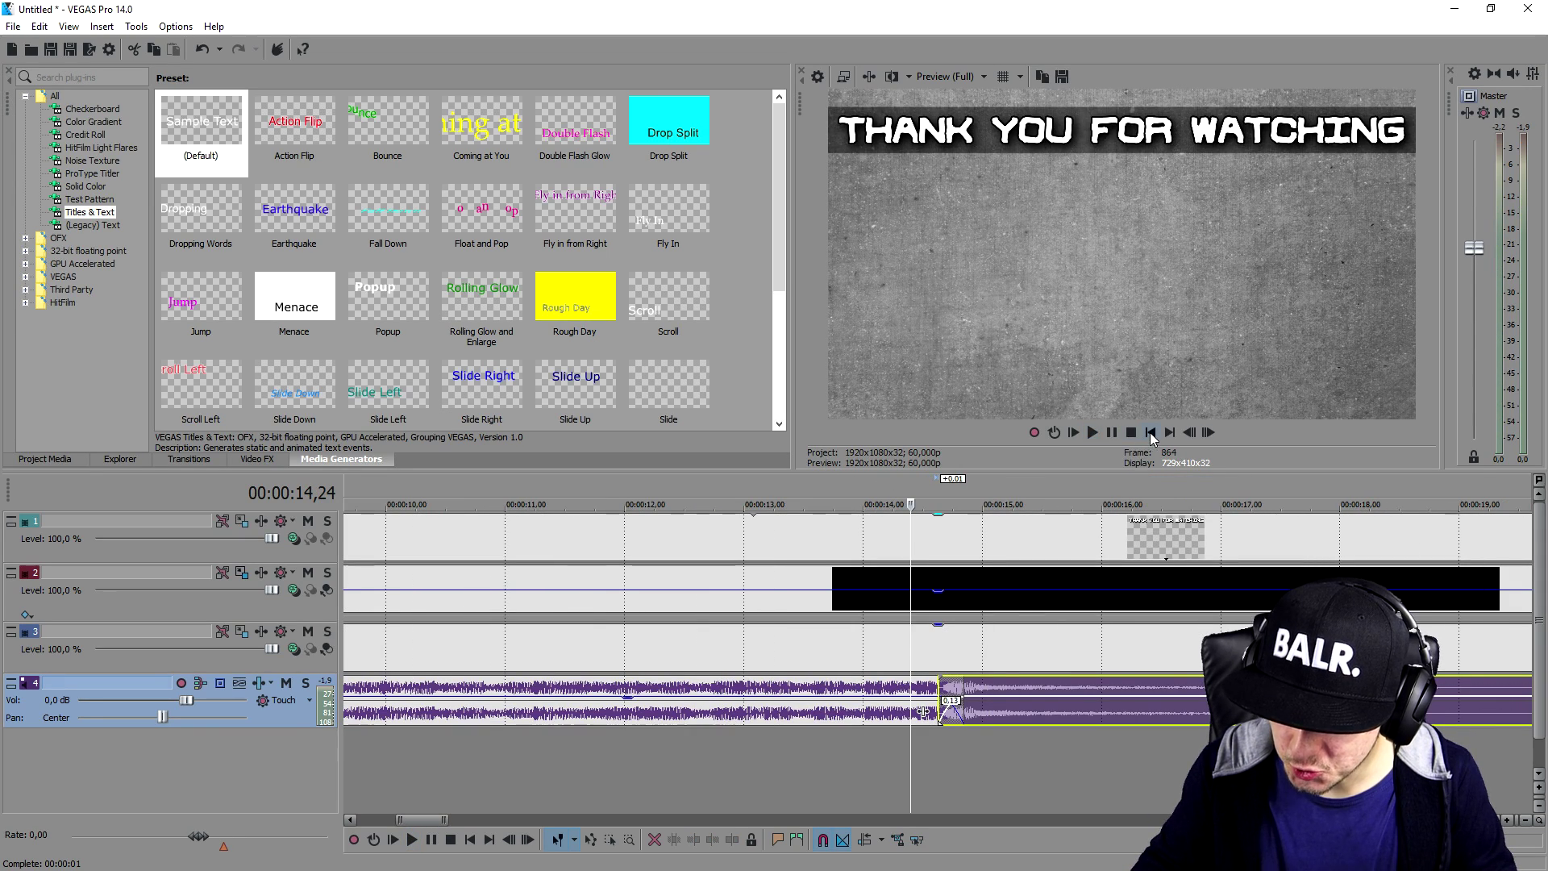
Return to the timeline start and play the outro to check the shortened music.
left_click(1150, 432)
scroll(959, 612, "down", 4)
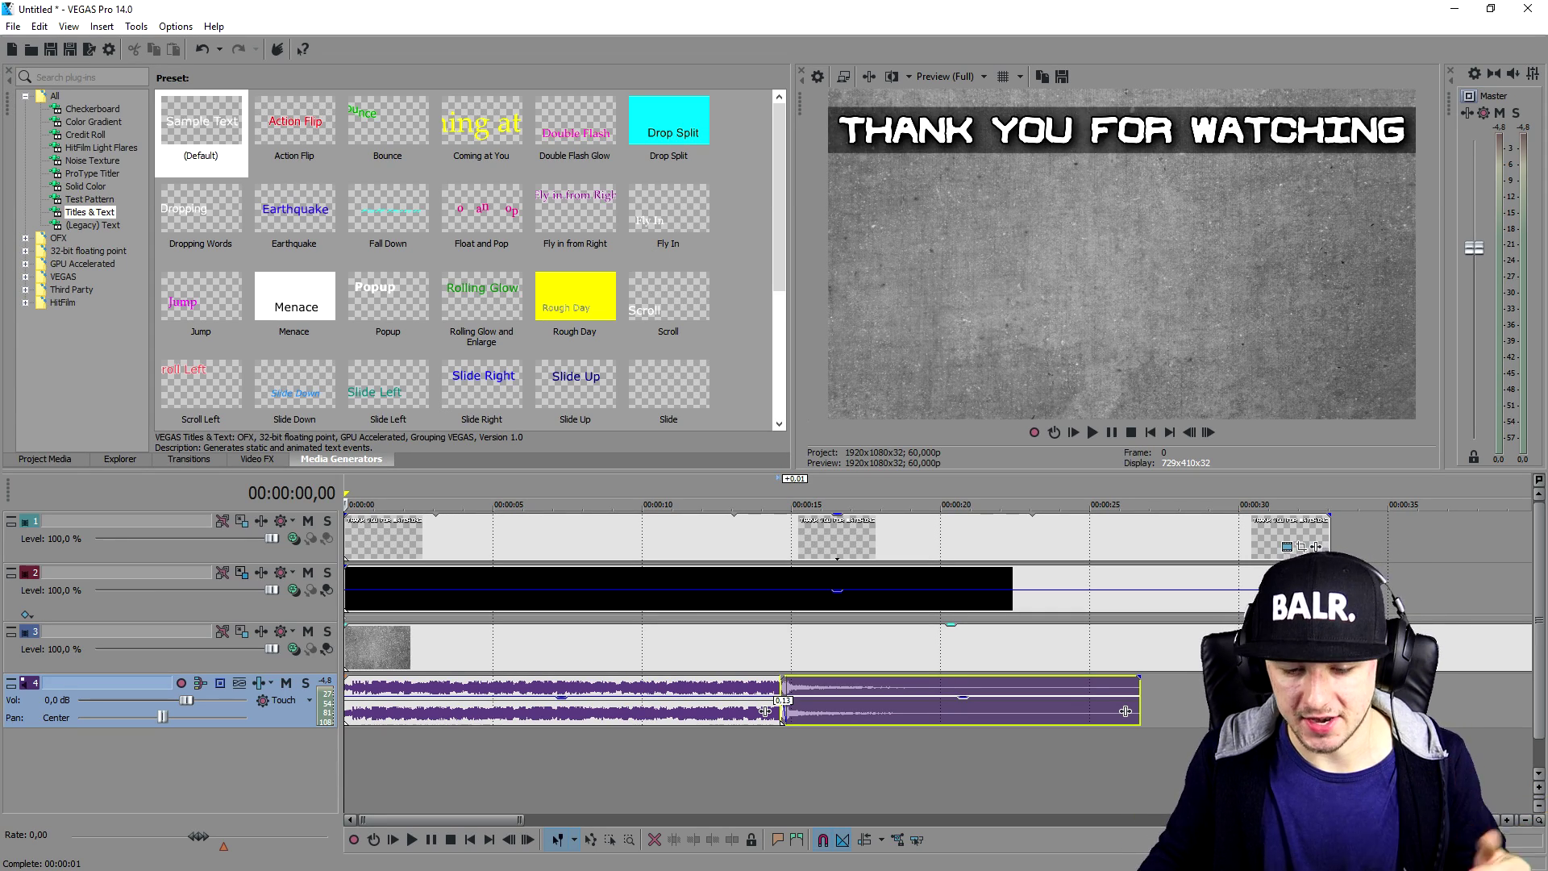
key("alt+Tab")
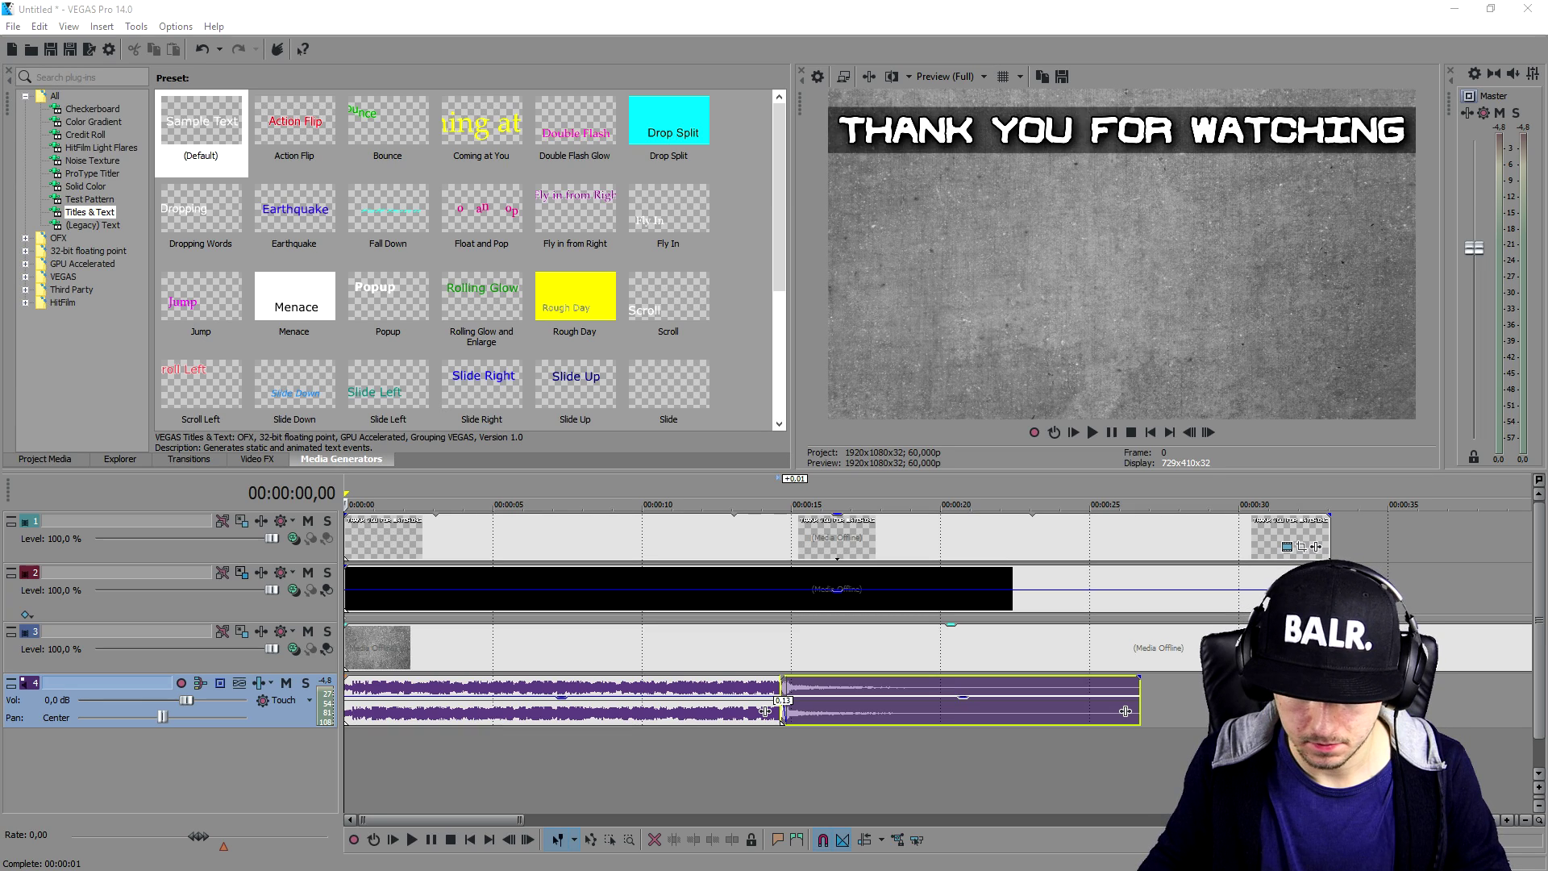
left_click(1186, 436)
key("space")
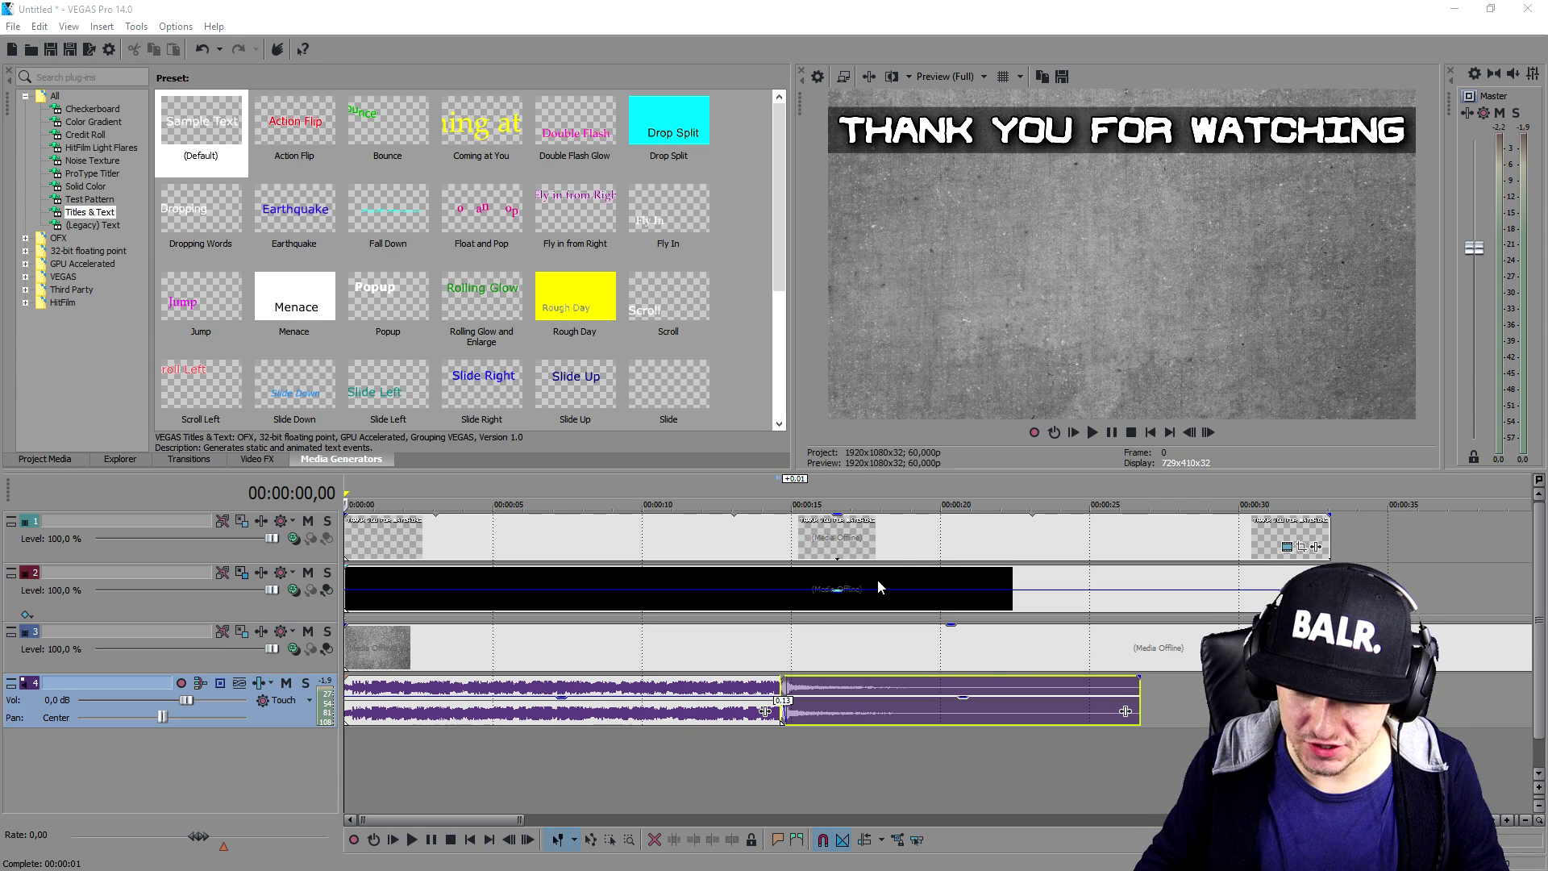
Split the title and black bar events at 00:00:18,59, where the music fades out.
left_click(908, 493)
left_click(910, 538)
key("s")
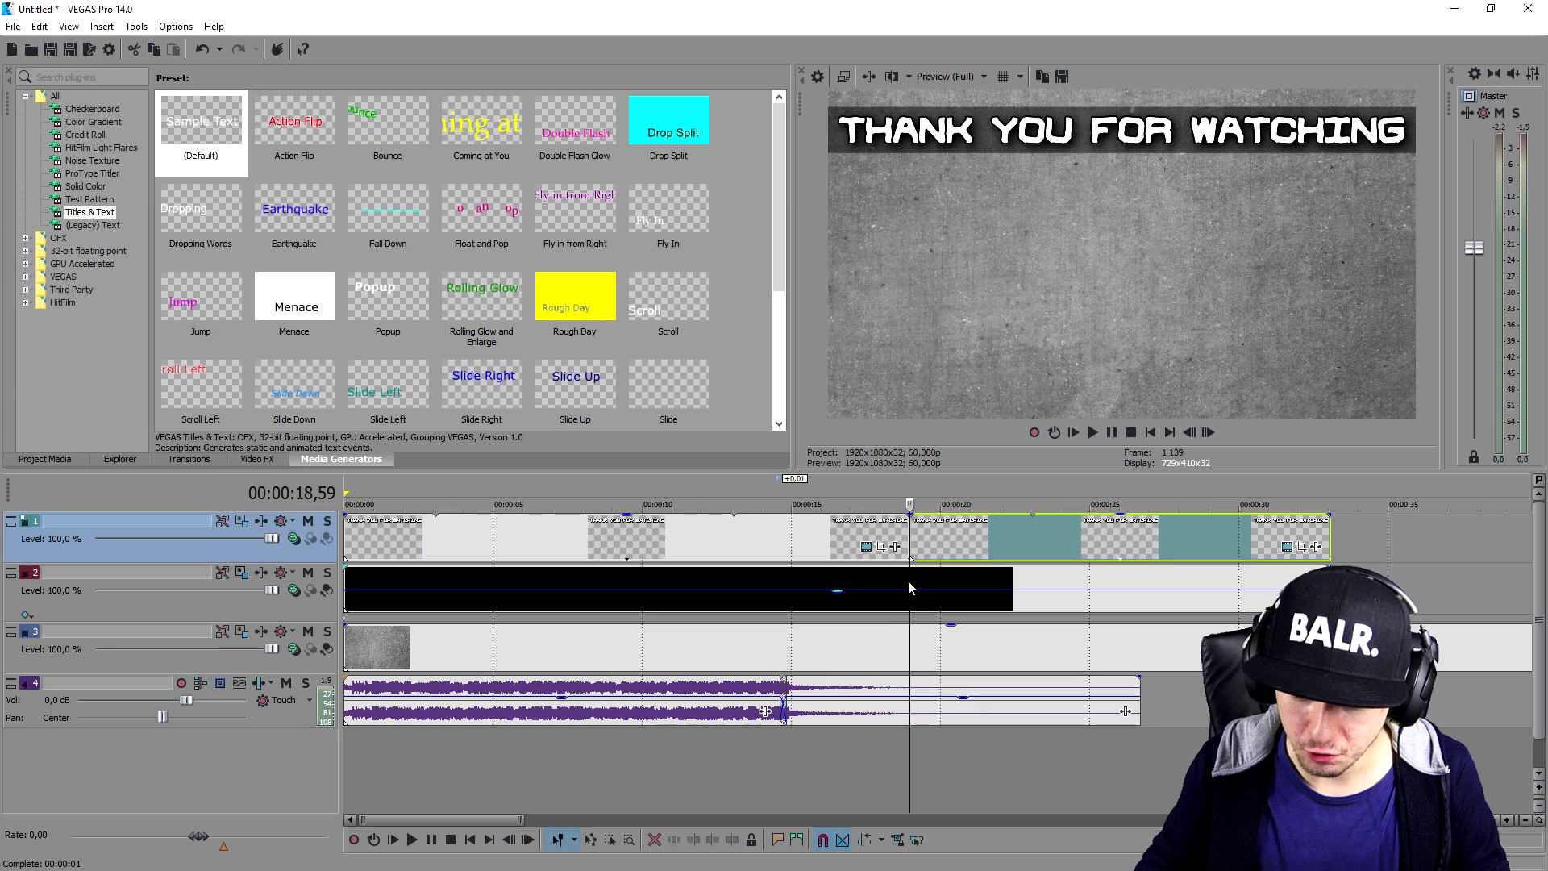
left_click(911, 586)
key("s")
Split the background texture at 00:00:19,12 and delete the leftover background, title and bar pieces after the cuts.
left_click(918, 642)
key("s")
key("Delete")
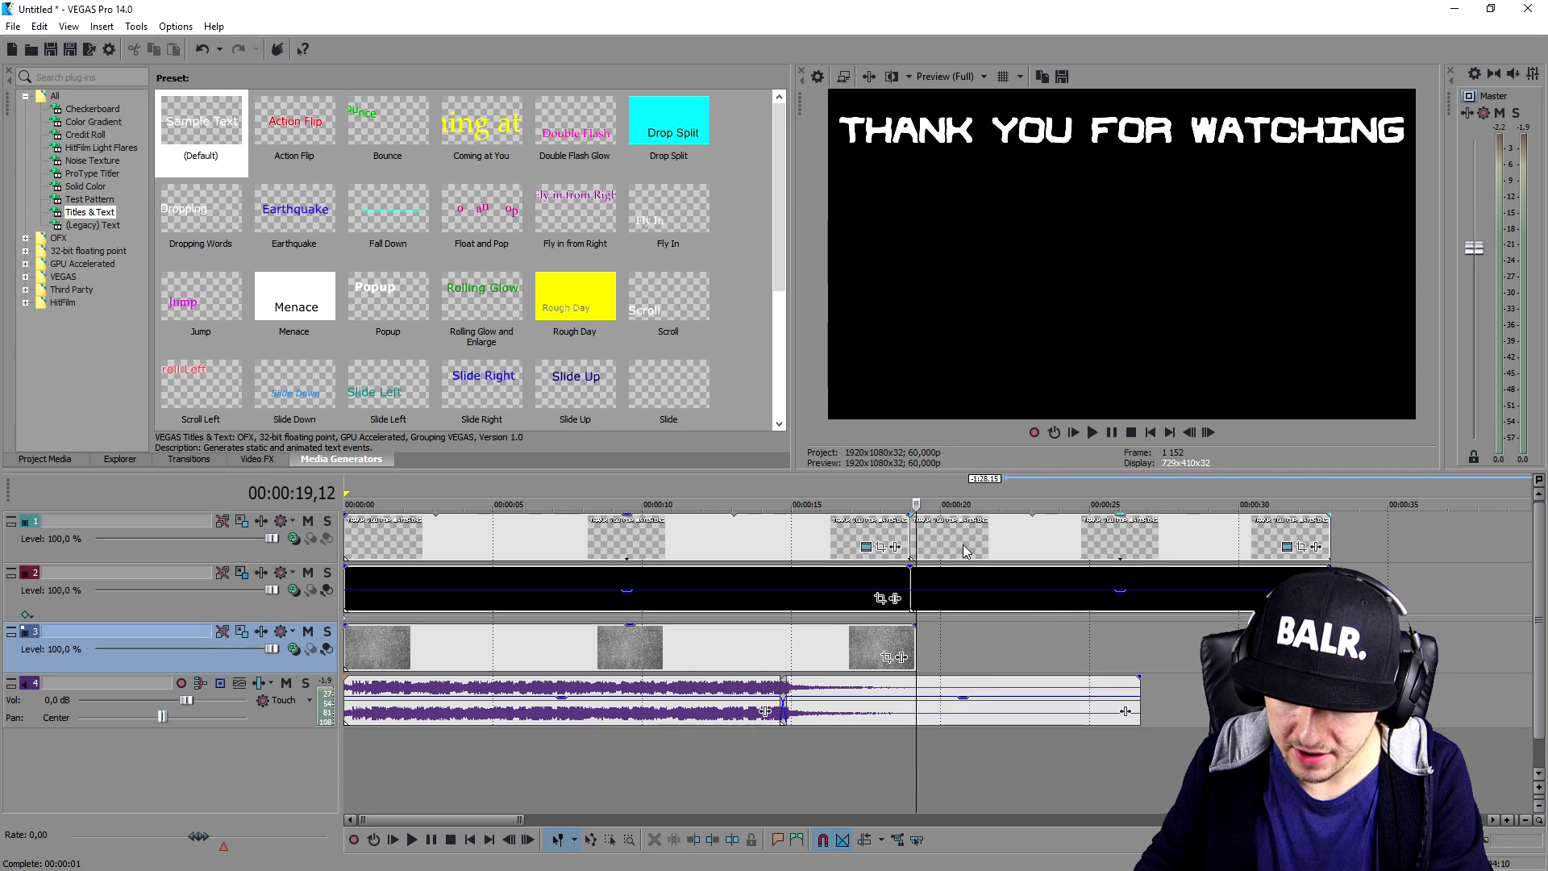
left_click(963, 545)
key("Delete")
left_click(965, 590)
key("Delete")
Extend the title and black bar events to the background's end and fade out all three from about 00:00:17.
scroll(907, 558, "up", 1)
left_click(645, 490)
scroll(975, 570, "up", 1)
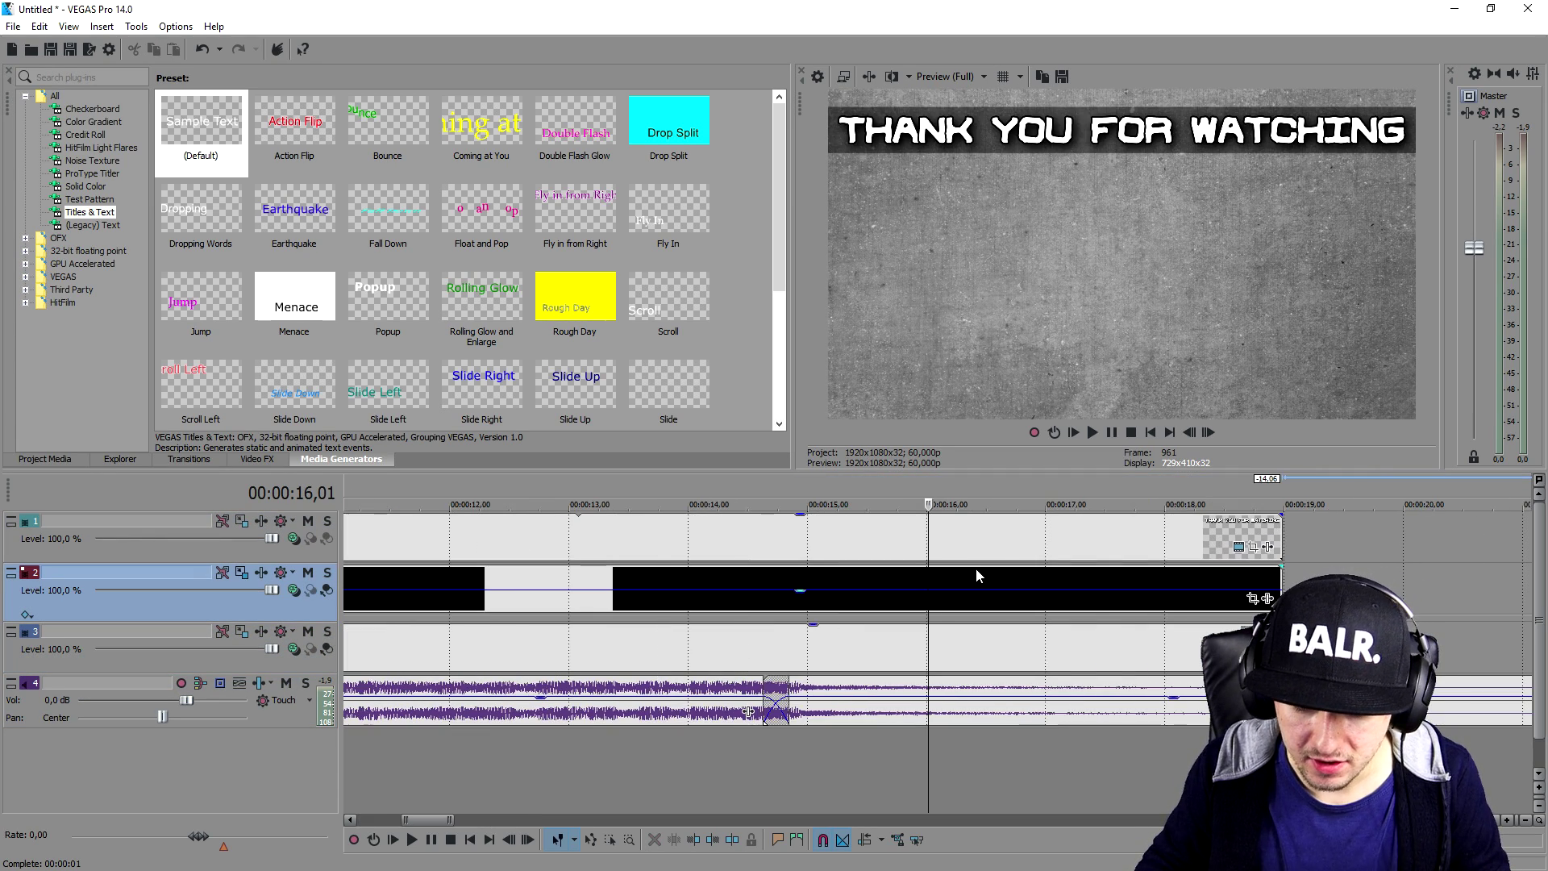
scroll(1119, 586, "down", 1)
left_click_drag(1104, 578, 1116, 531)
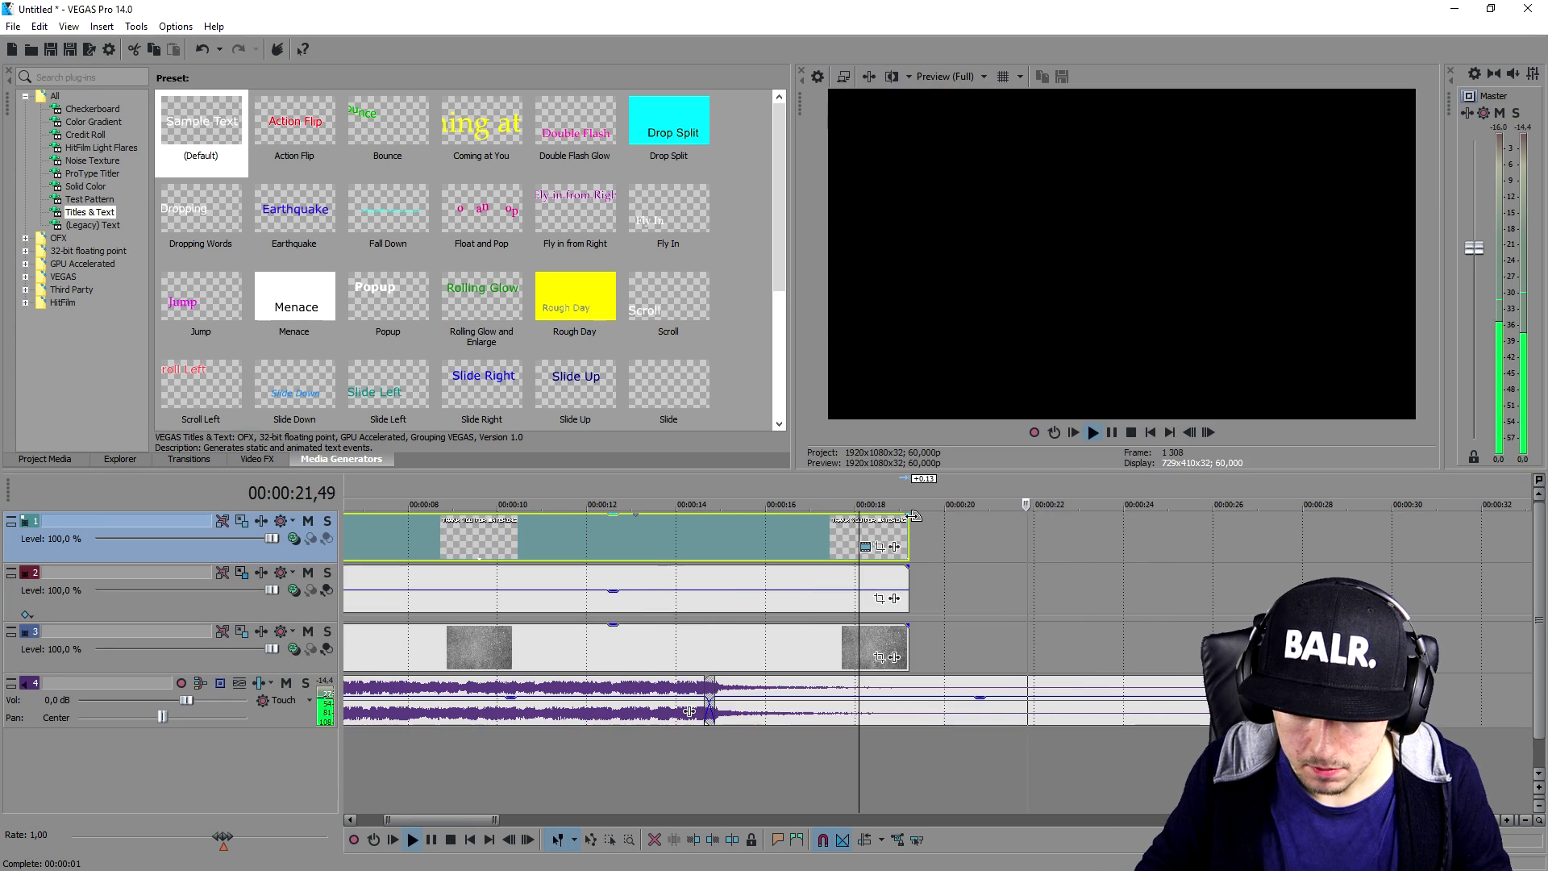
key("space")
left_click_drag(907, 518, 812, 534)
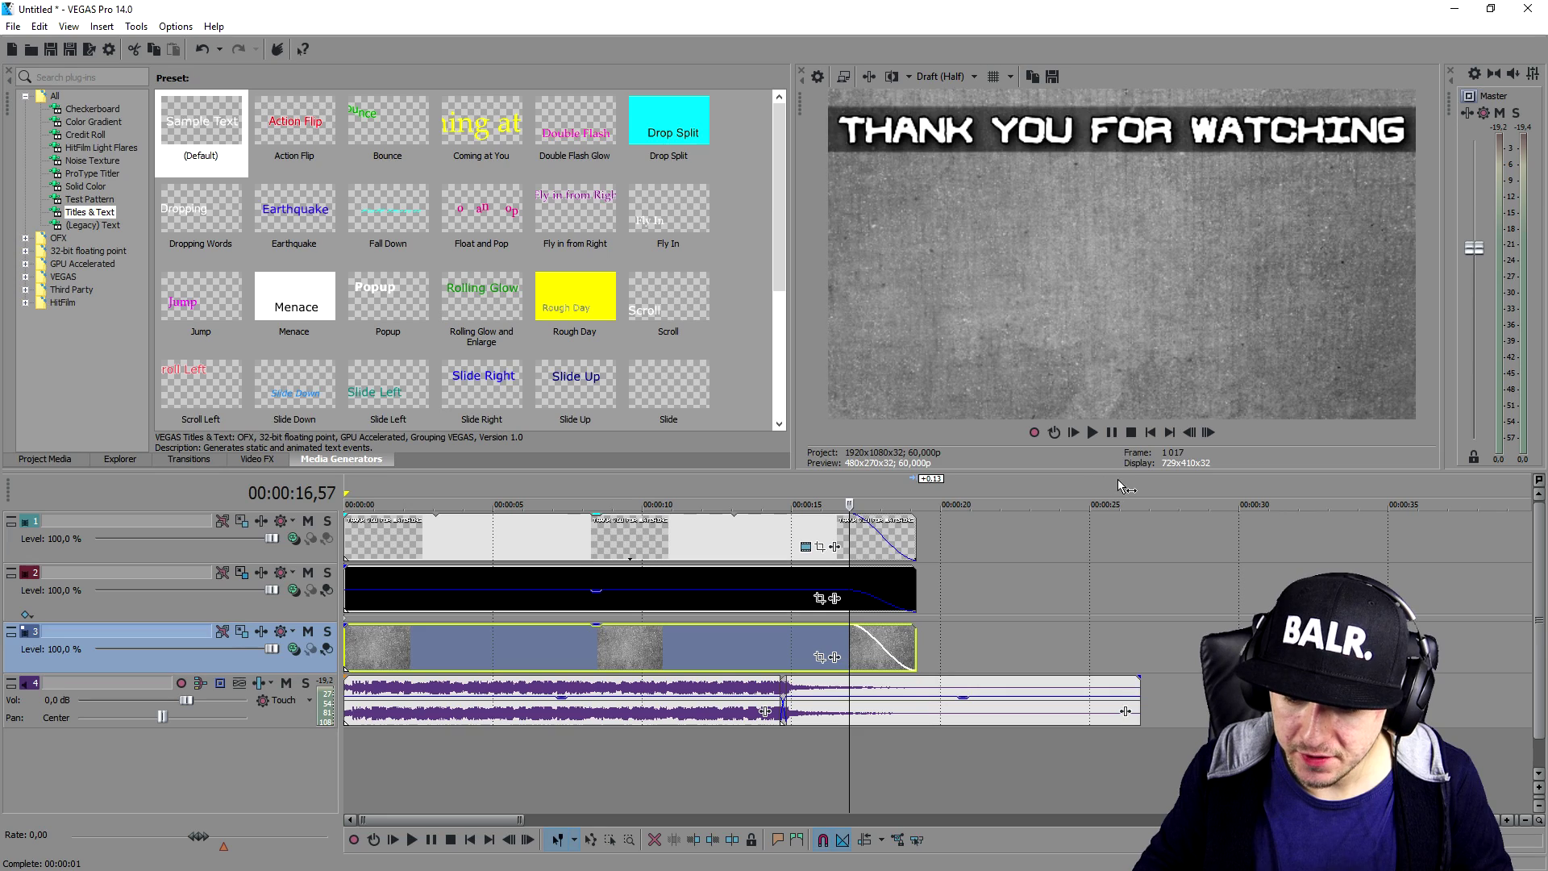
Set the loop region from the timeline start to the end of the music at 00:00:26,43.
left_click(1127, 484)
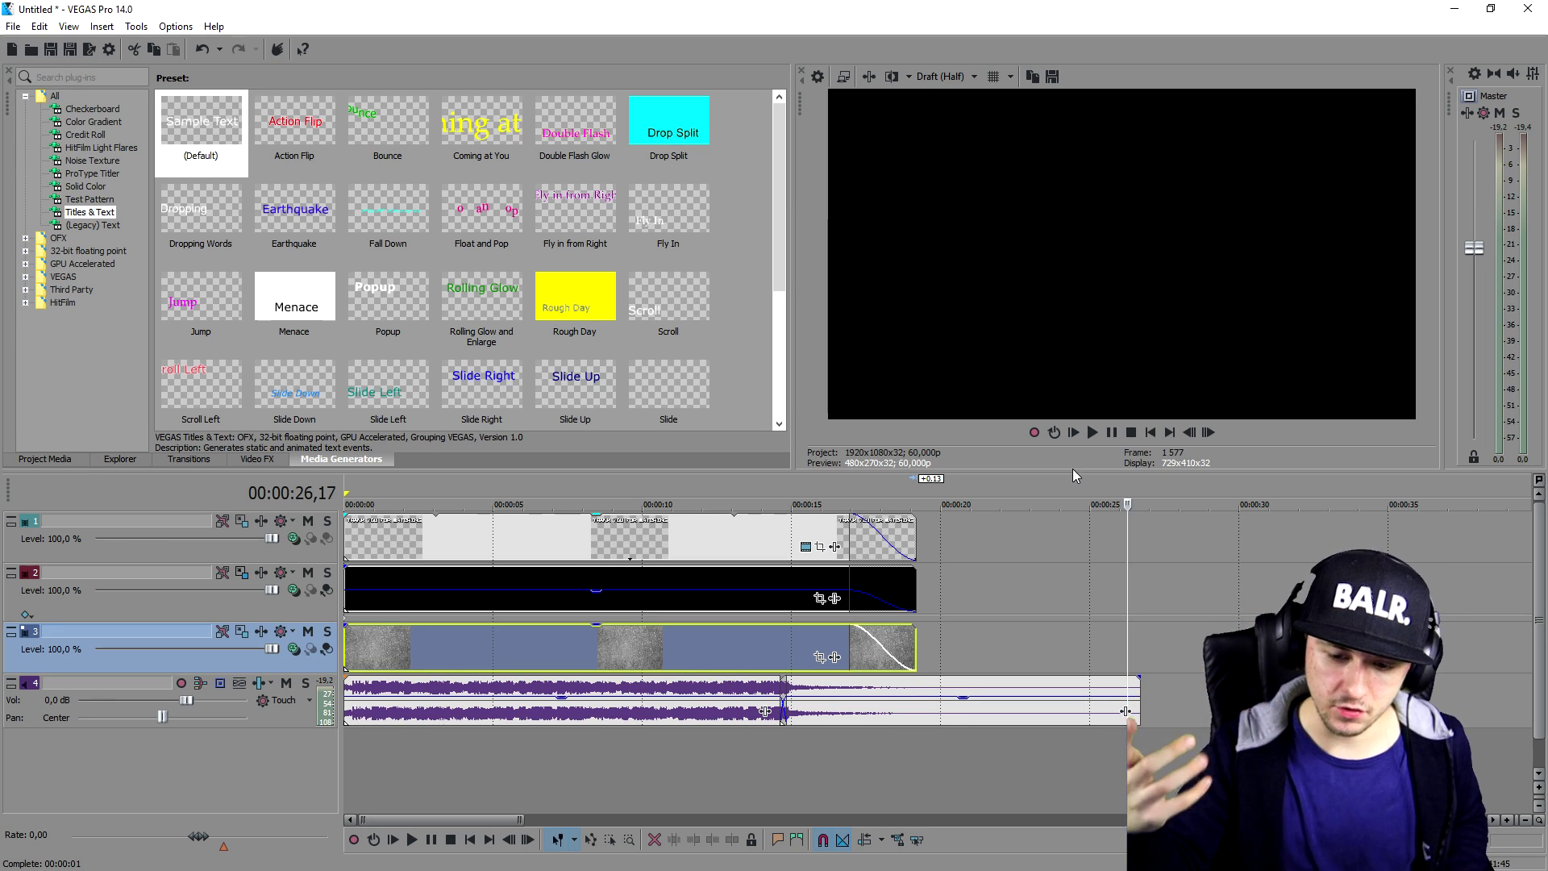
left_click(1143, 484)
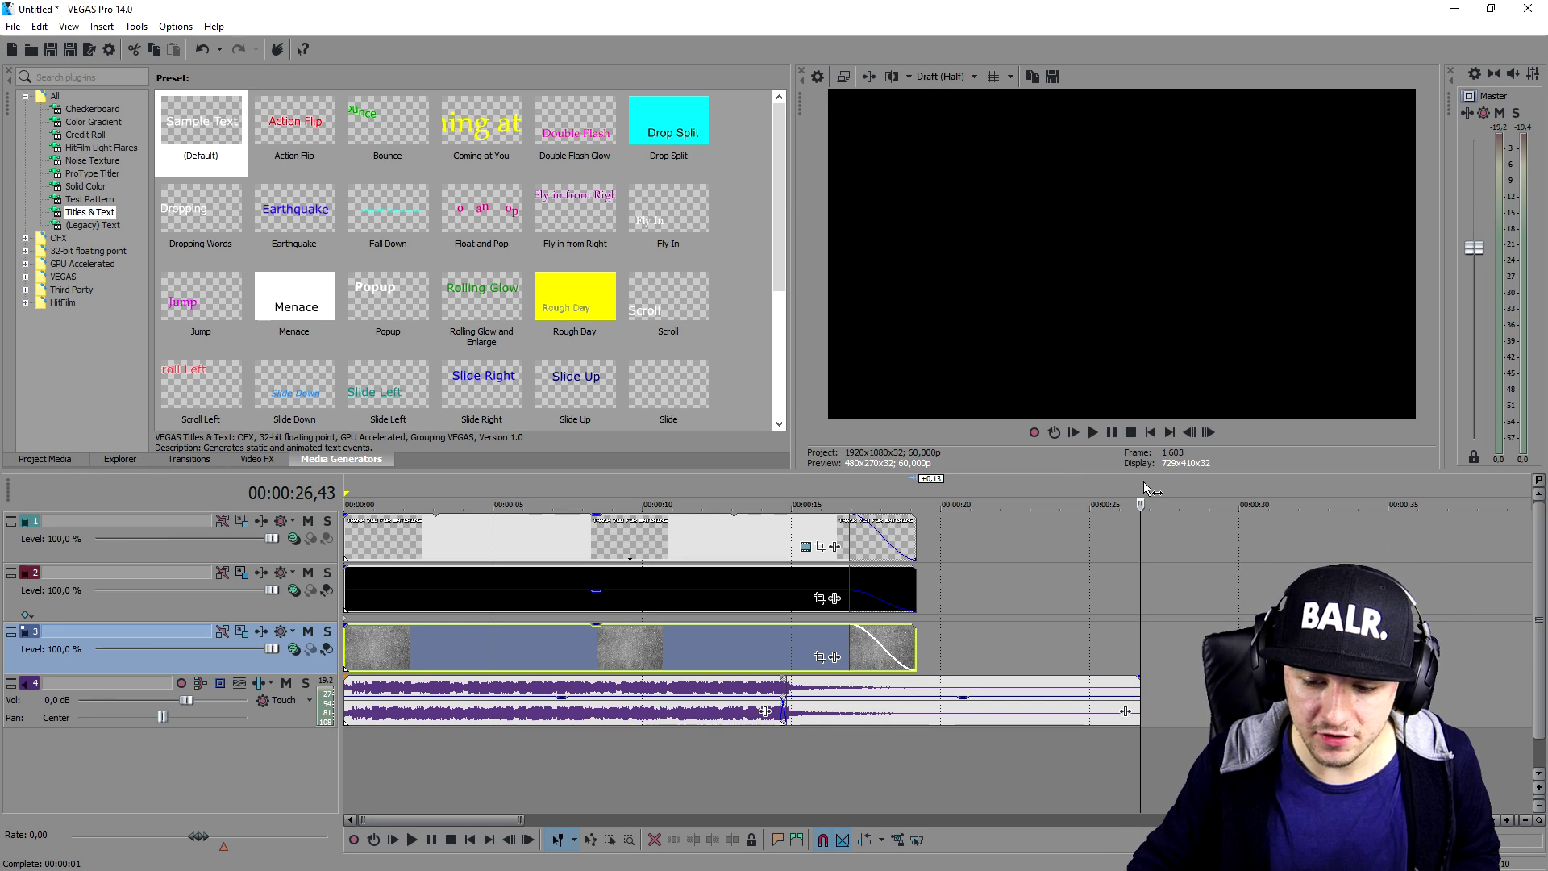
left_click_drag(1143, 483, 342, 485)
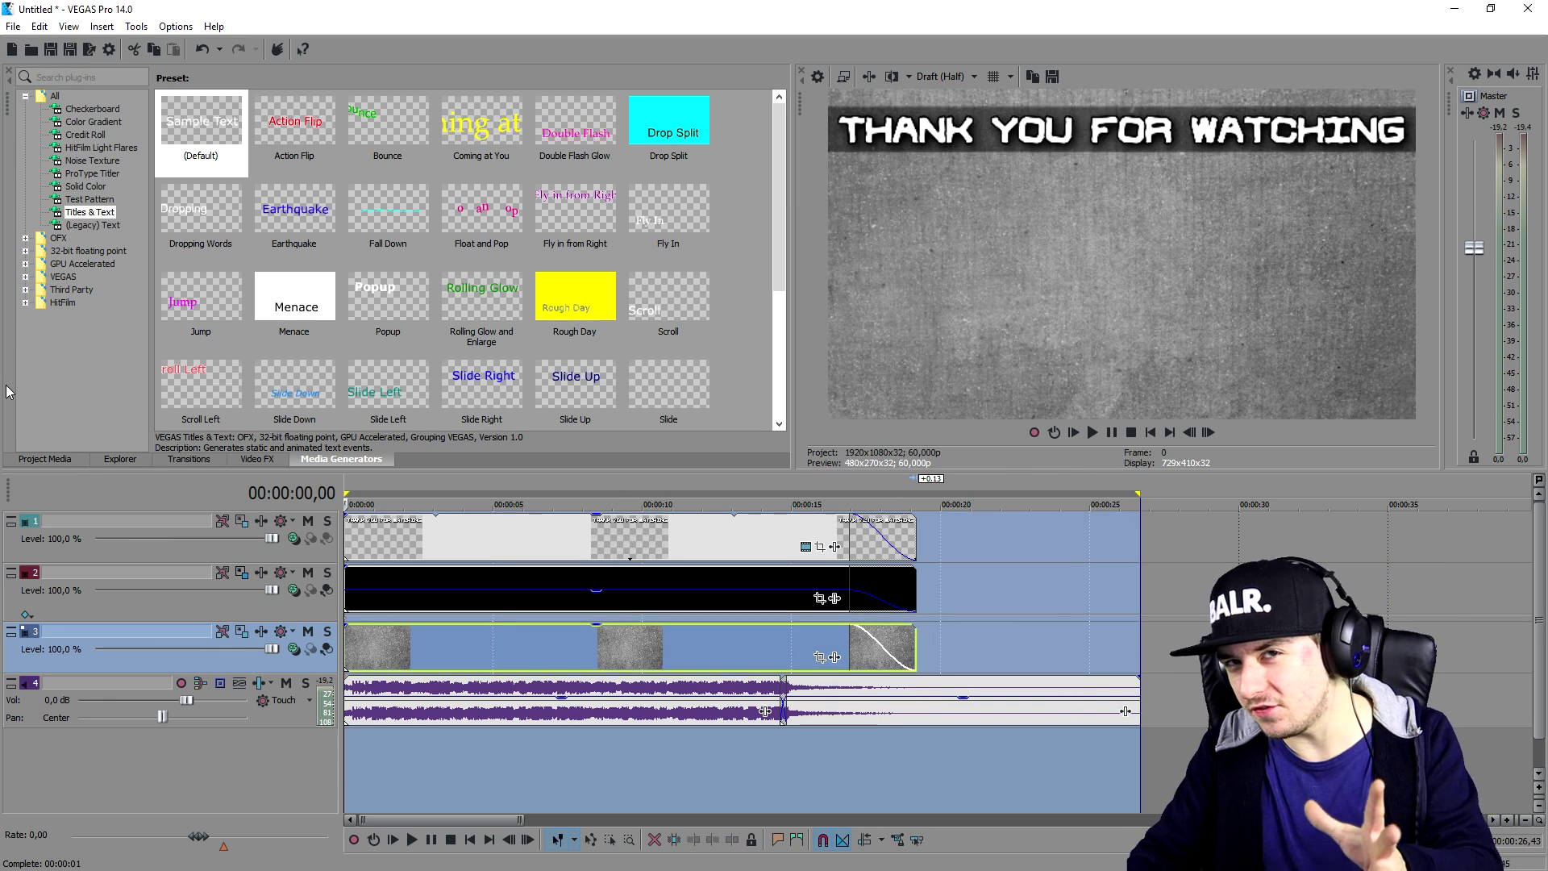
Open the Render As settings and choose the YouTube 60FPS template for the loop region.
left_click(13, 26)
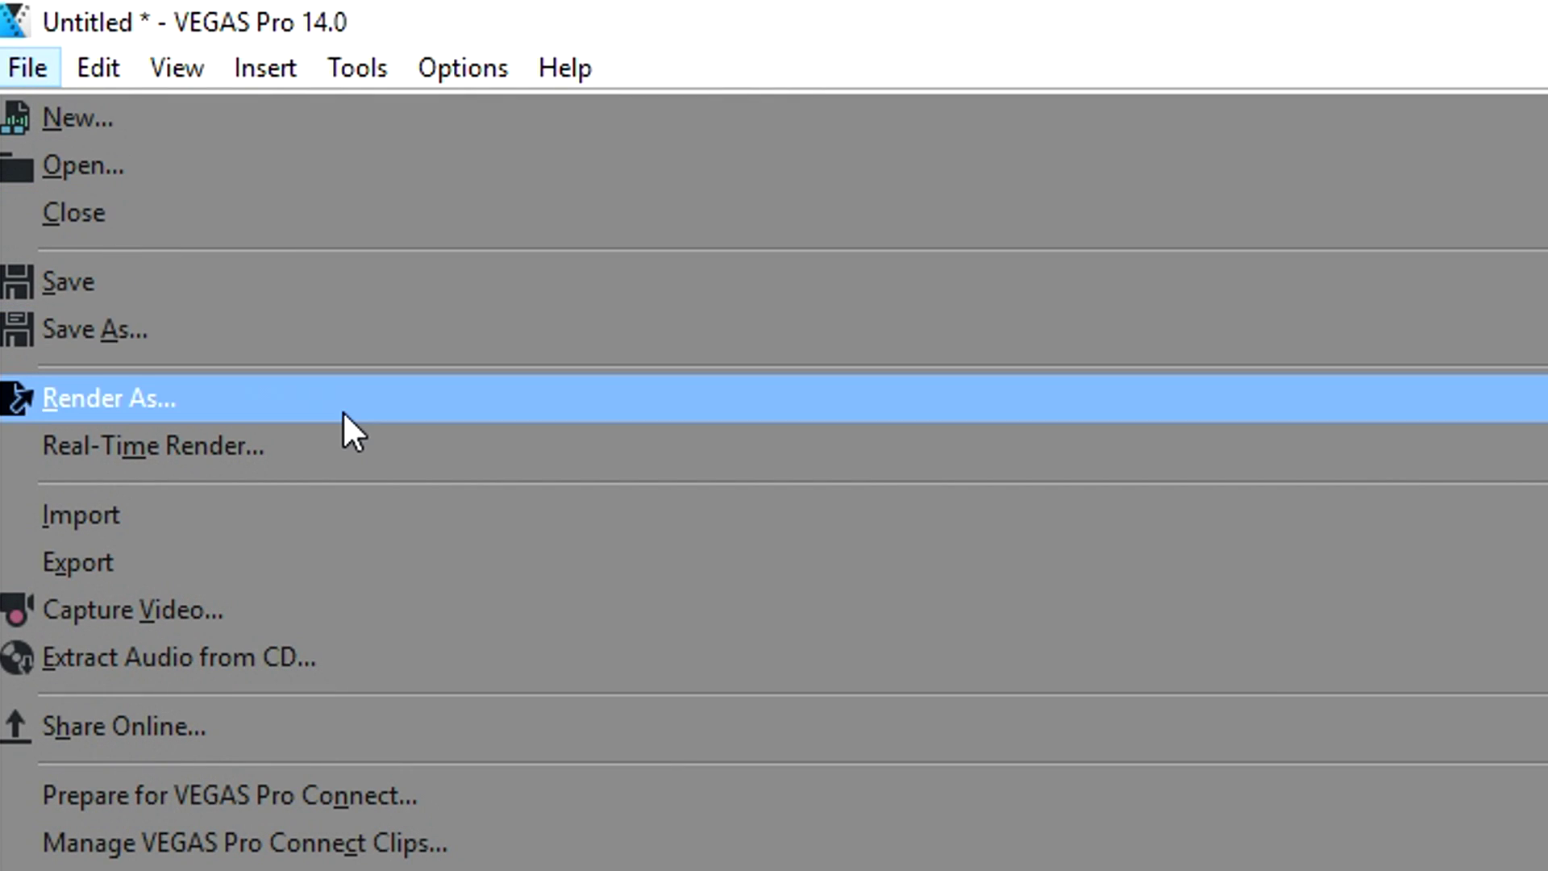
left_click(343, 411)
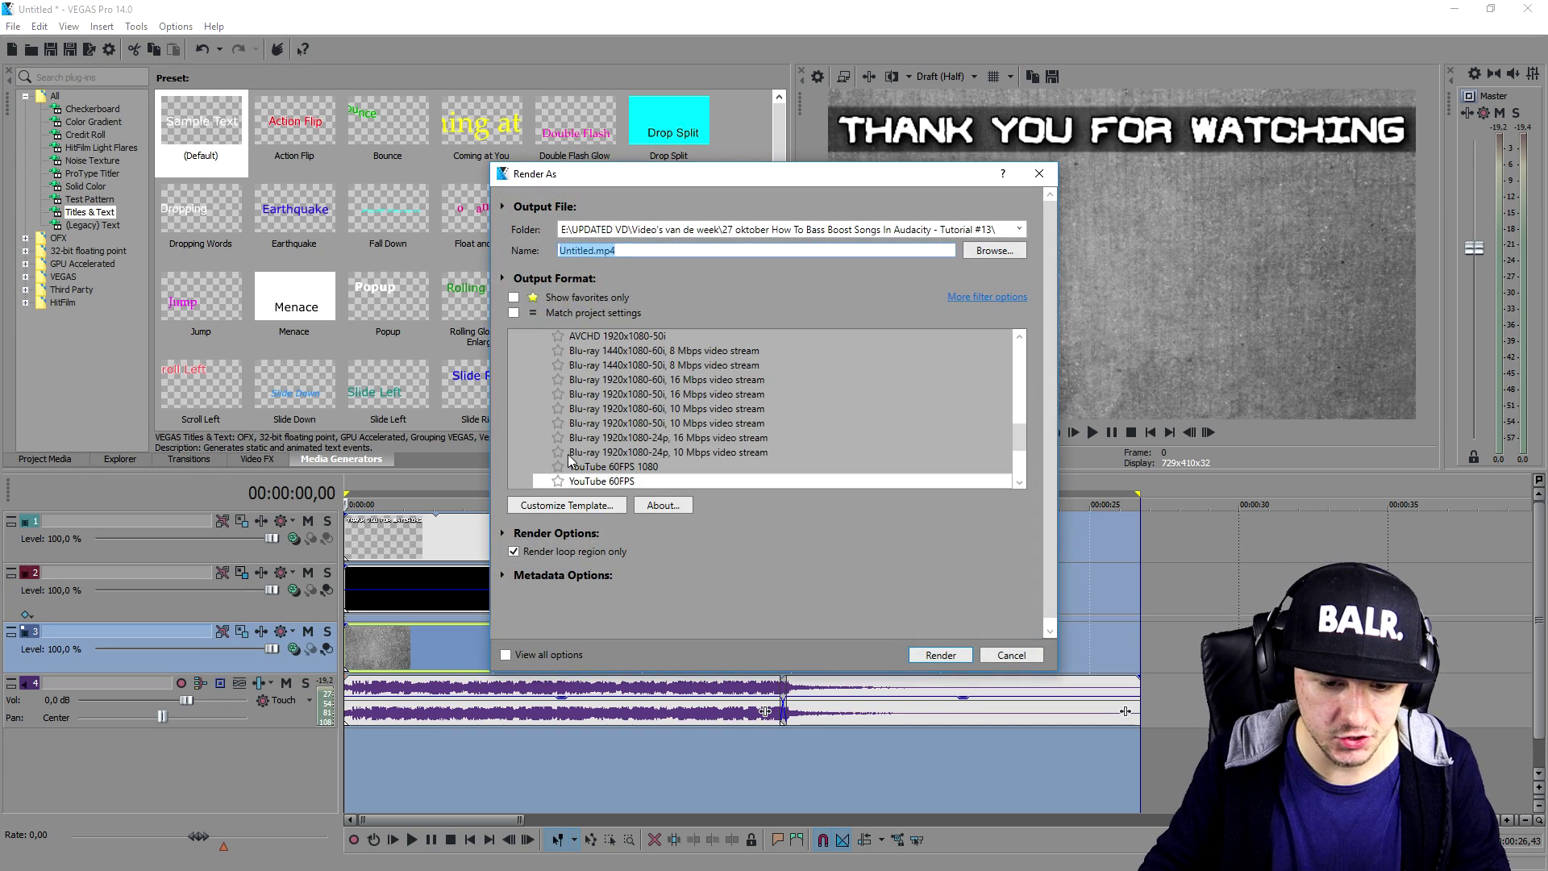
left_click(637, 482)
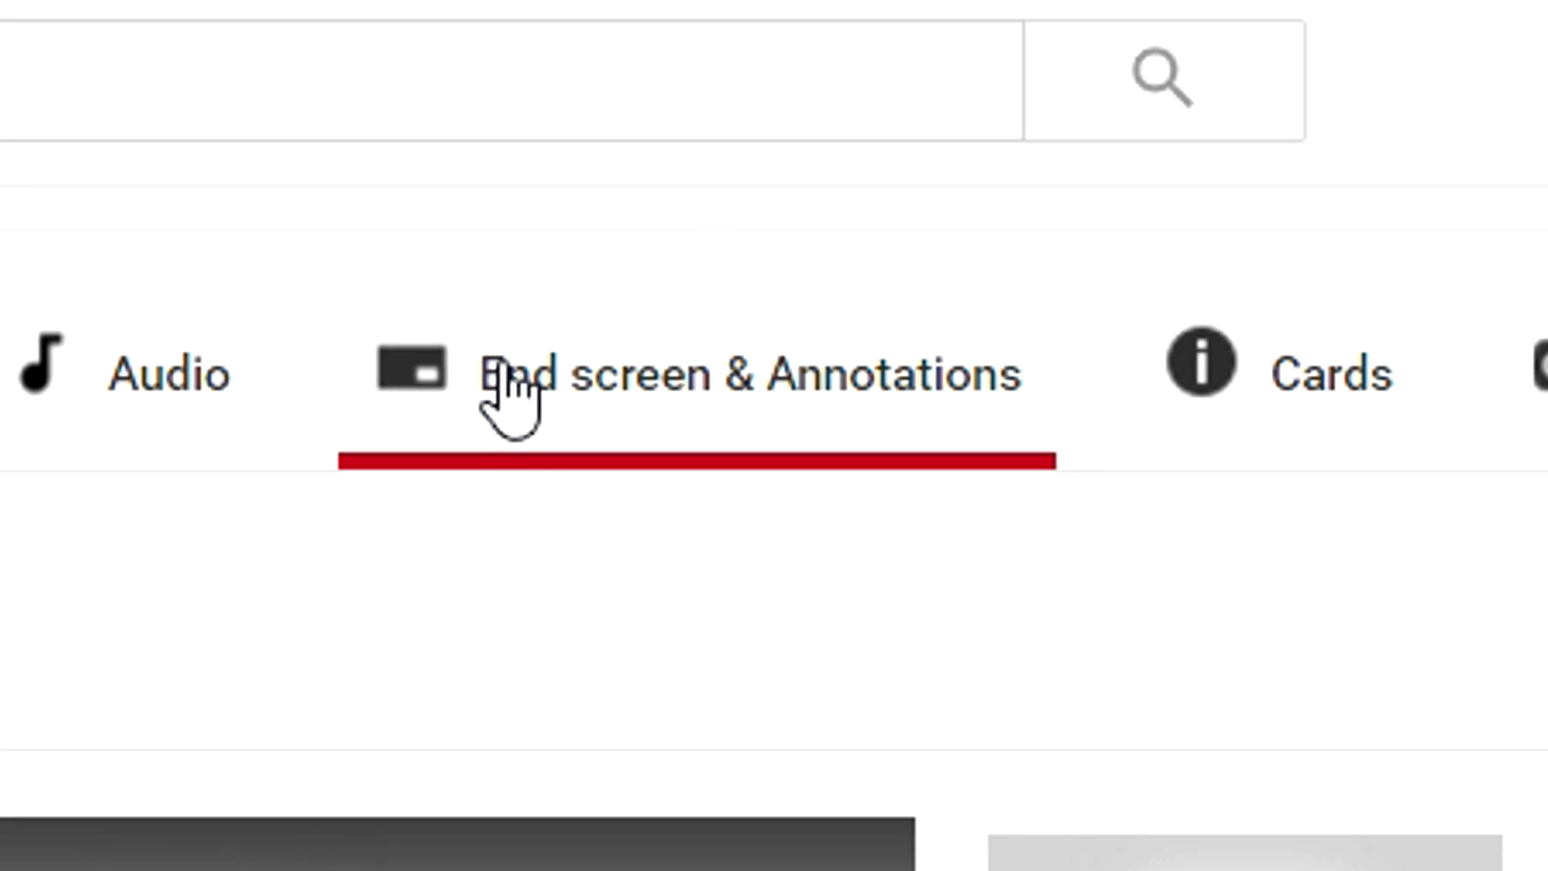
Switch to YouTube, open the outro's End screen editor, and add a Subscribe element in the left half of the video frame.
left_click(720, 160)
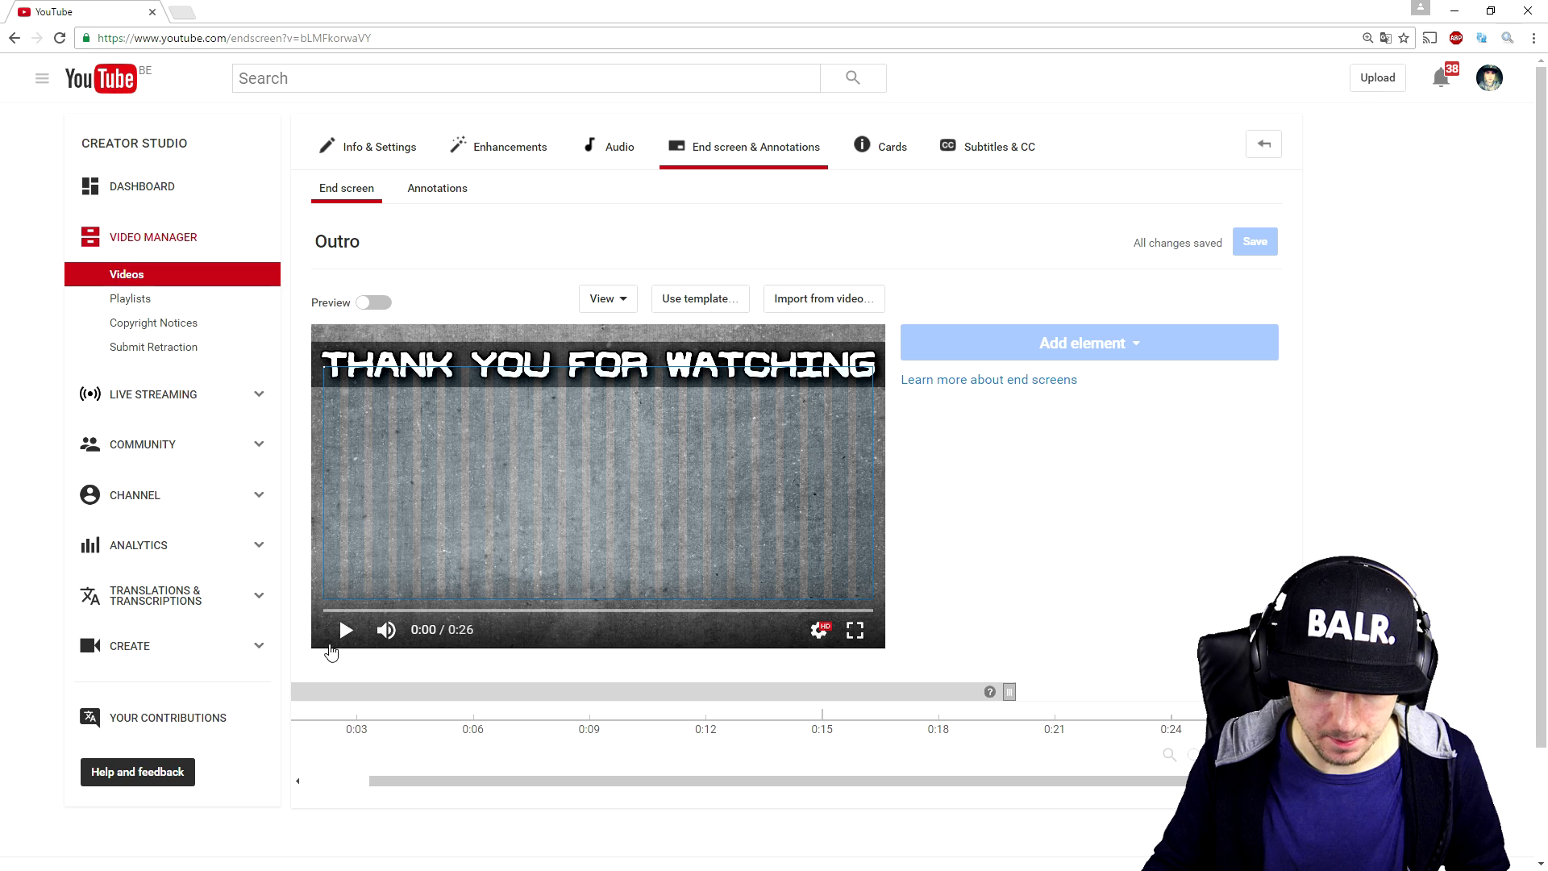
left_click(345, 629)
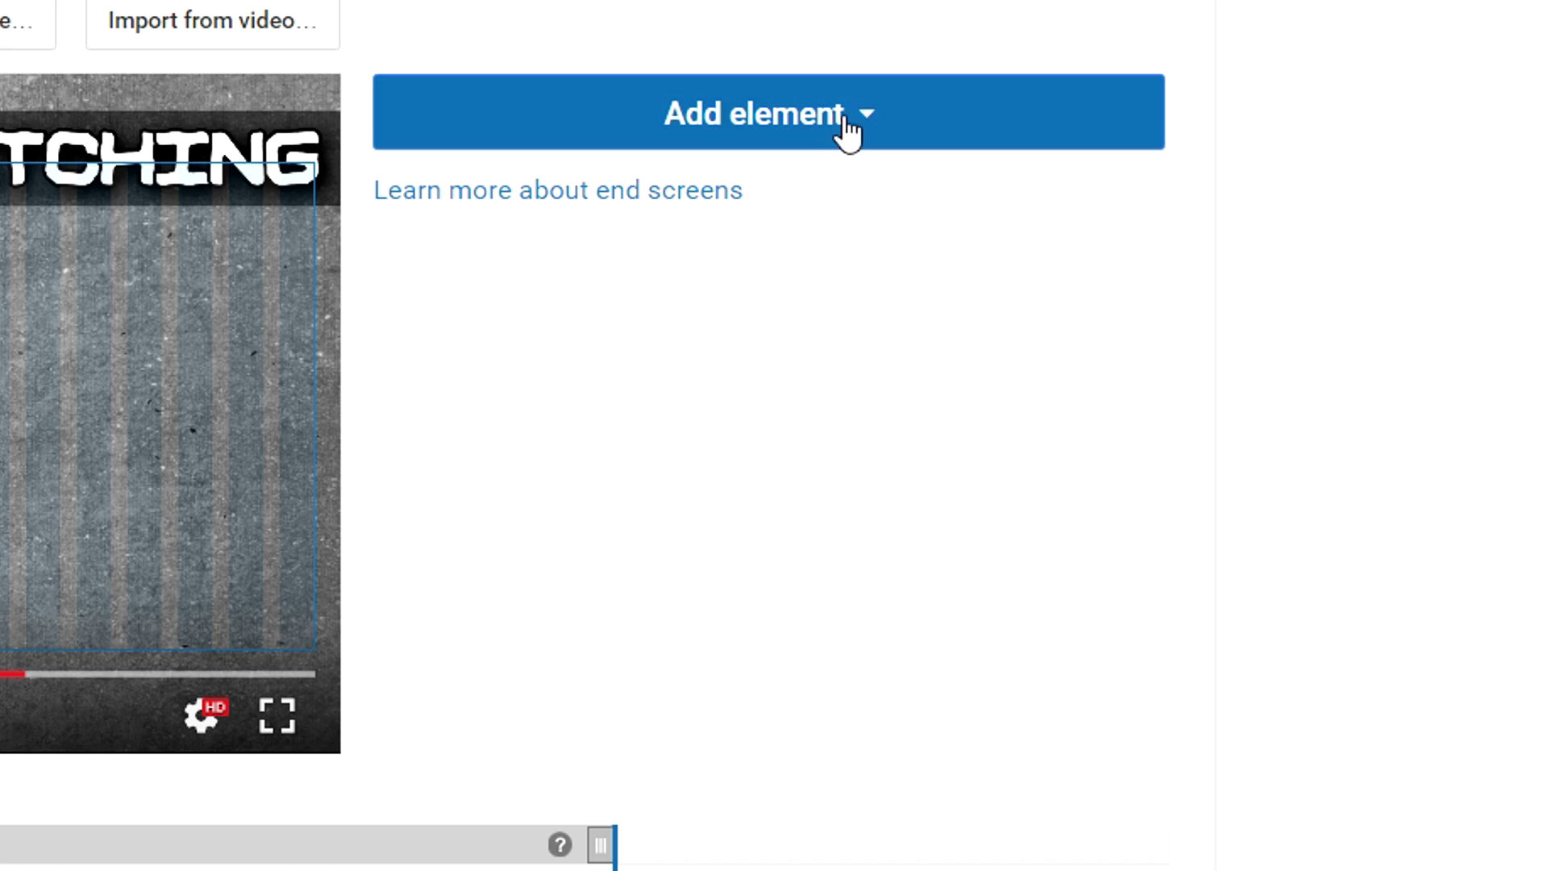
left_click(871, 113)
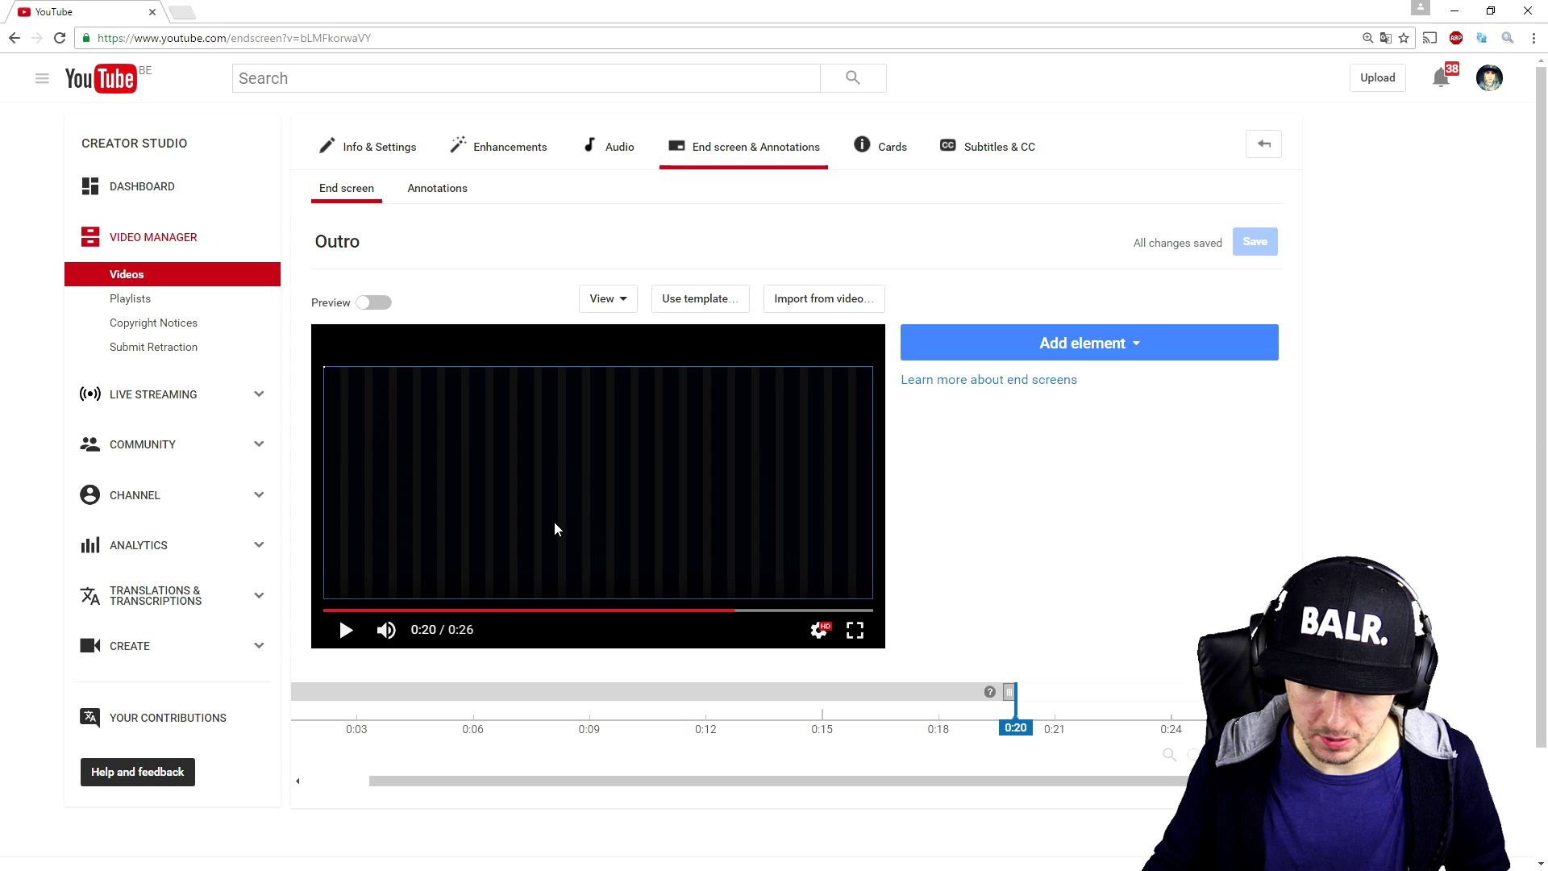
left_click_drag(380, 435, 466, 496)
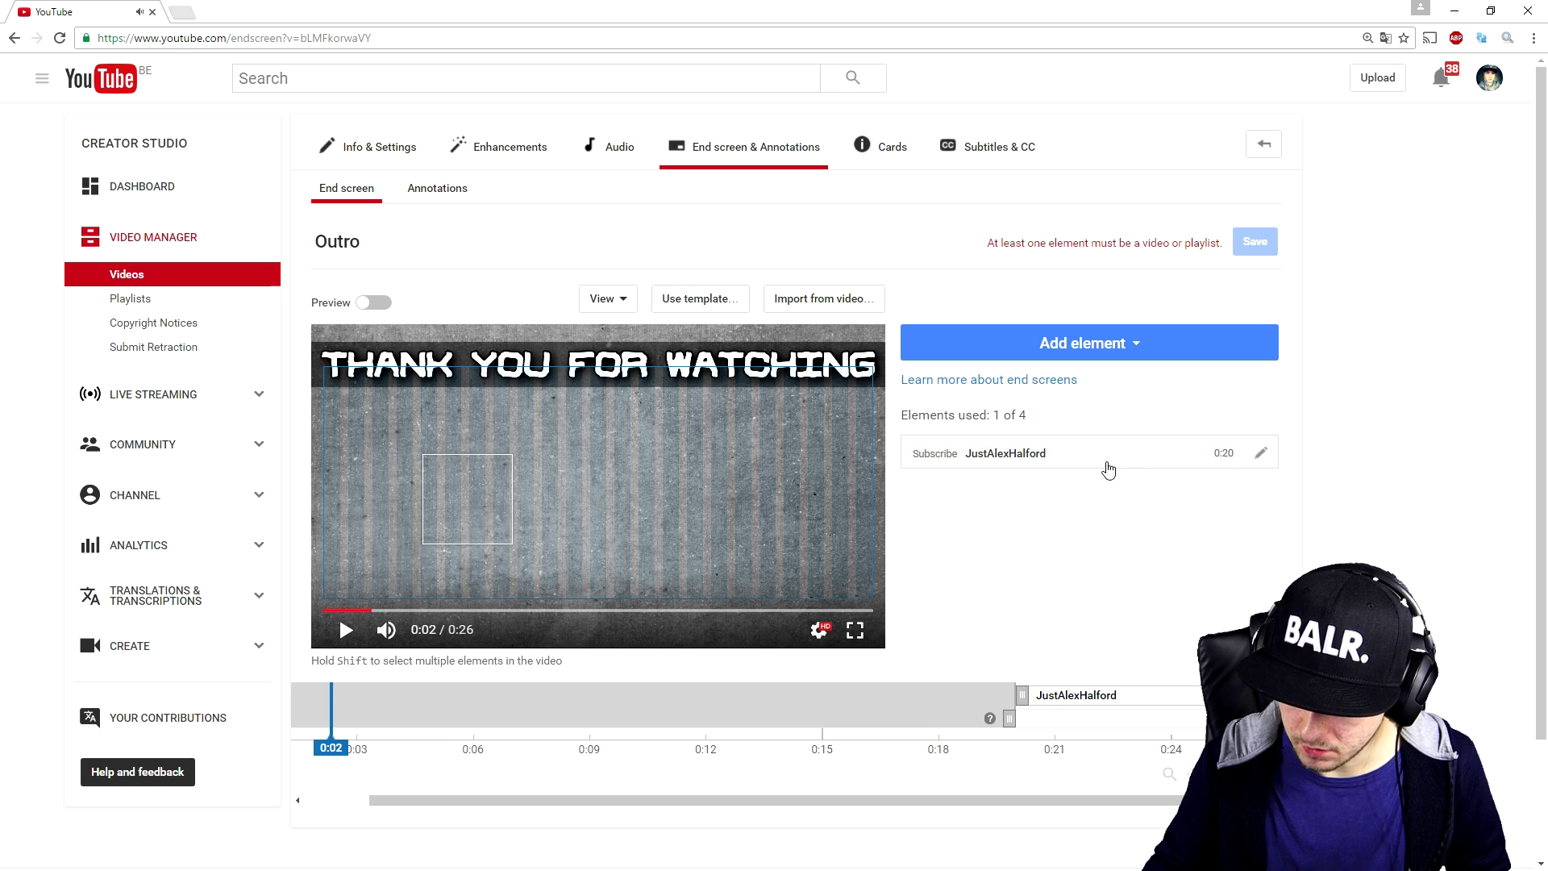
Add a Best for viewer video element and place it in the right half of the frame, level with the Subscribe element.
left_click(1119, 352)
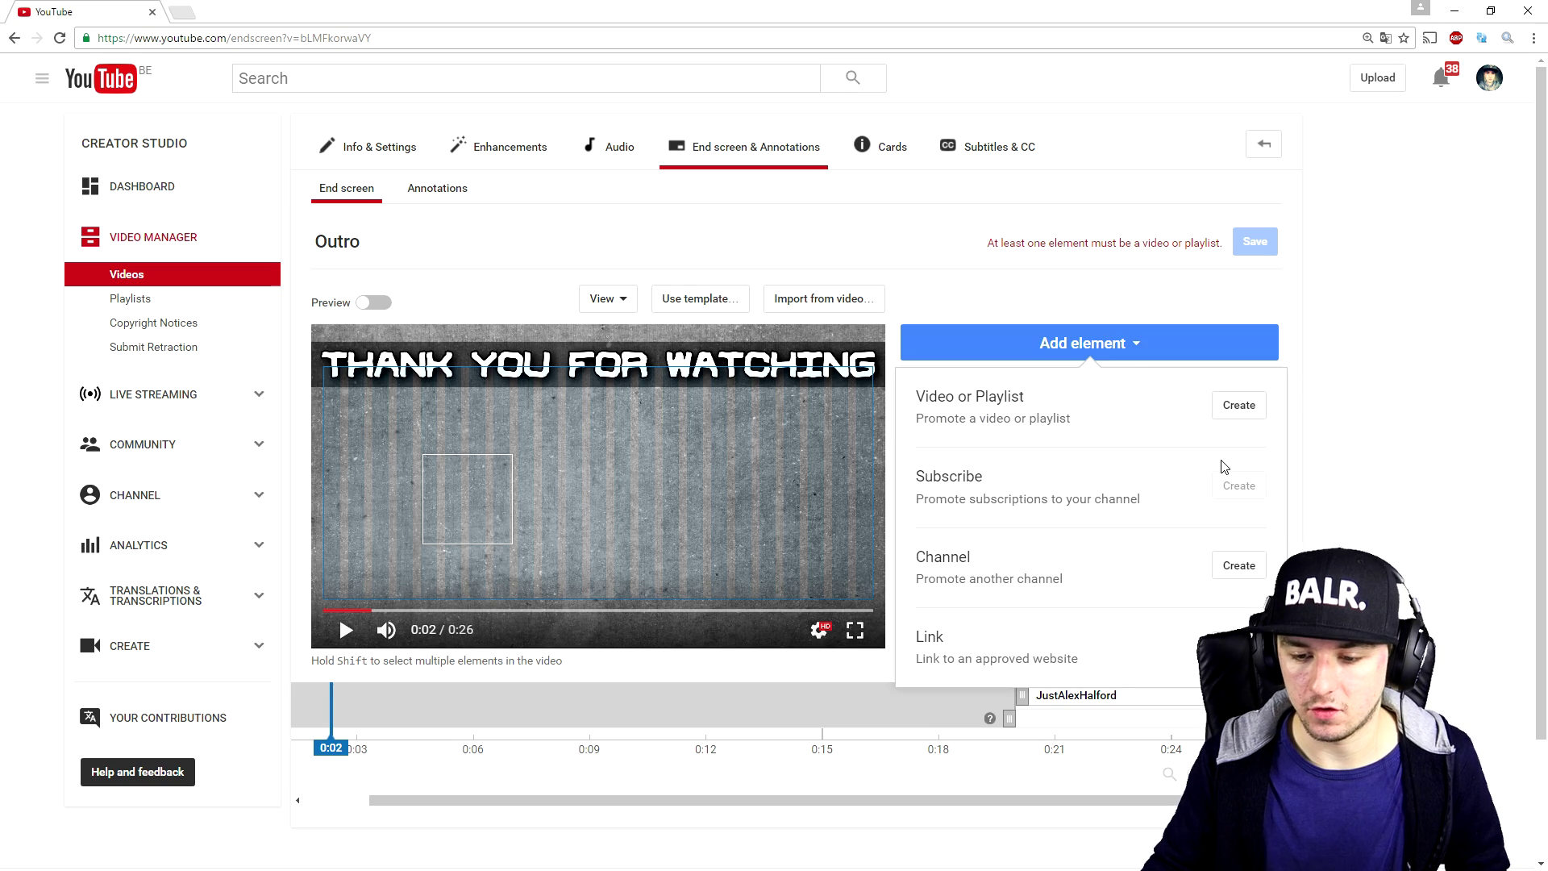
left_click(1239, 407)
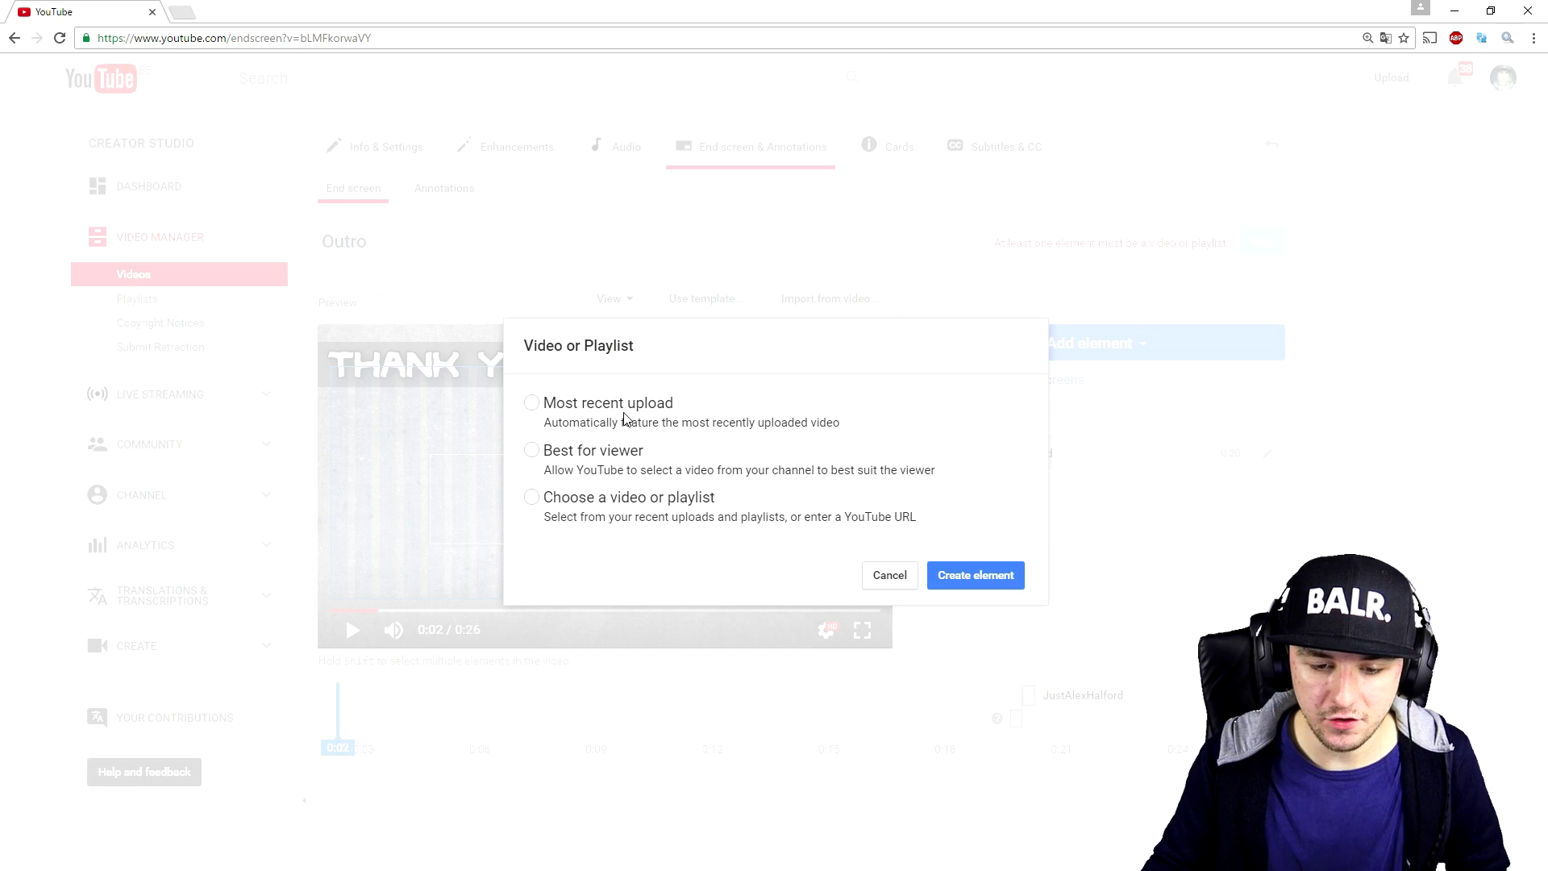
left_click(632, 452)
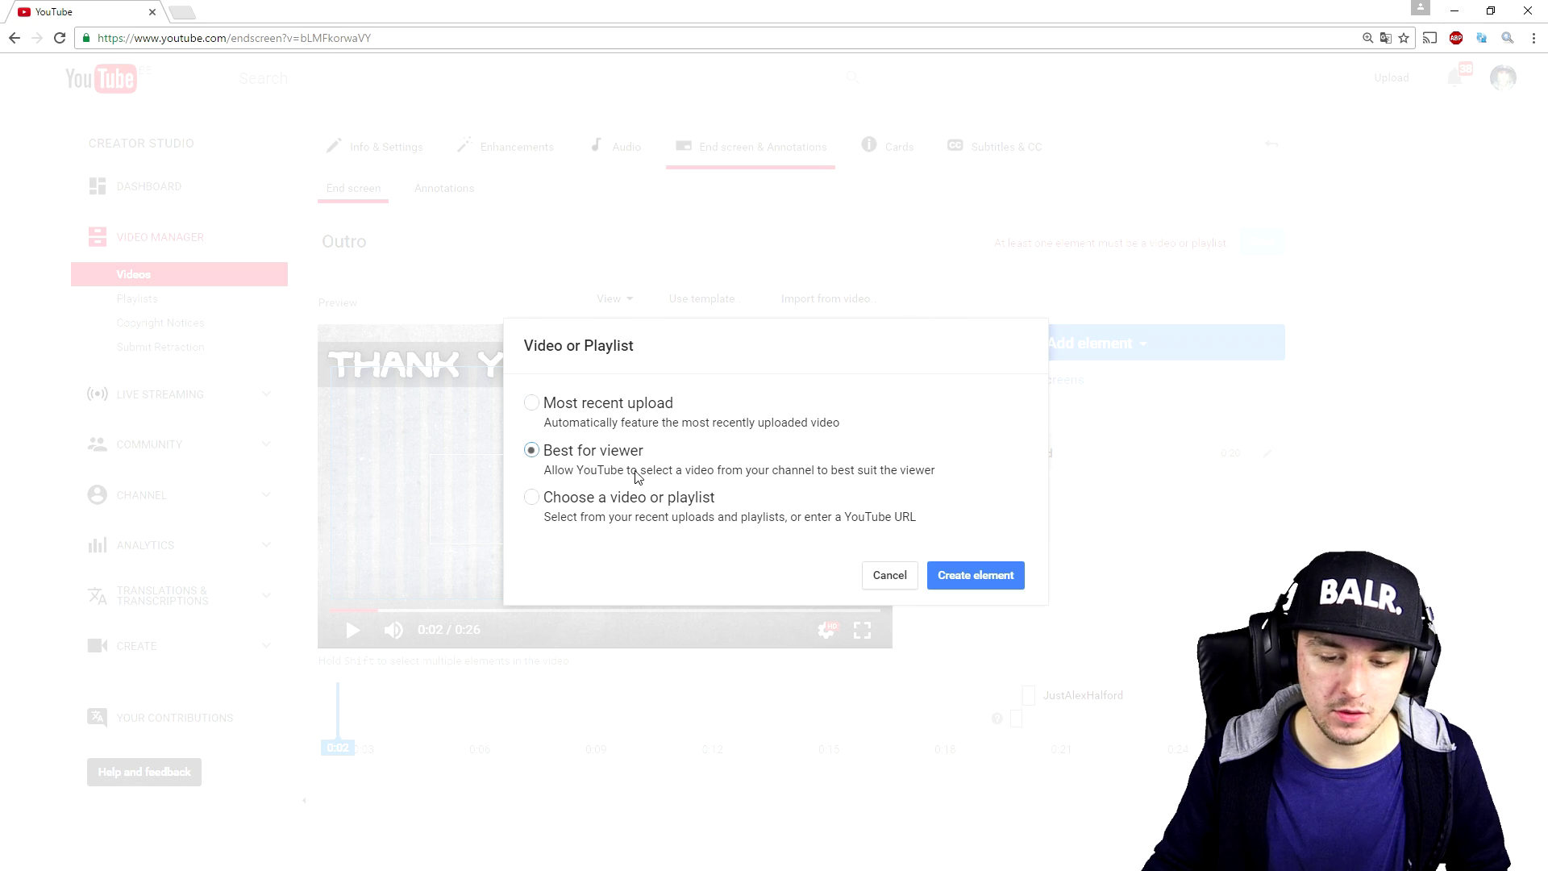
left_click(645, 516)
left_click(589, 316)
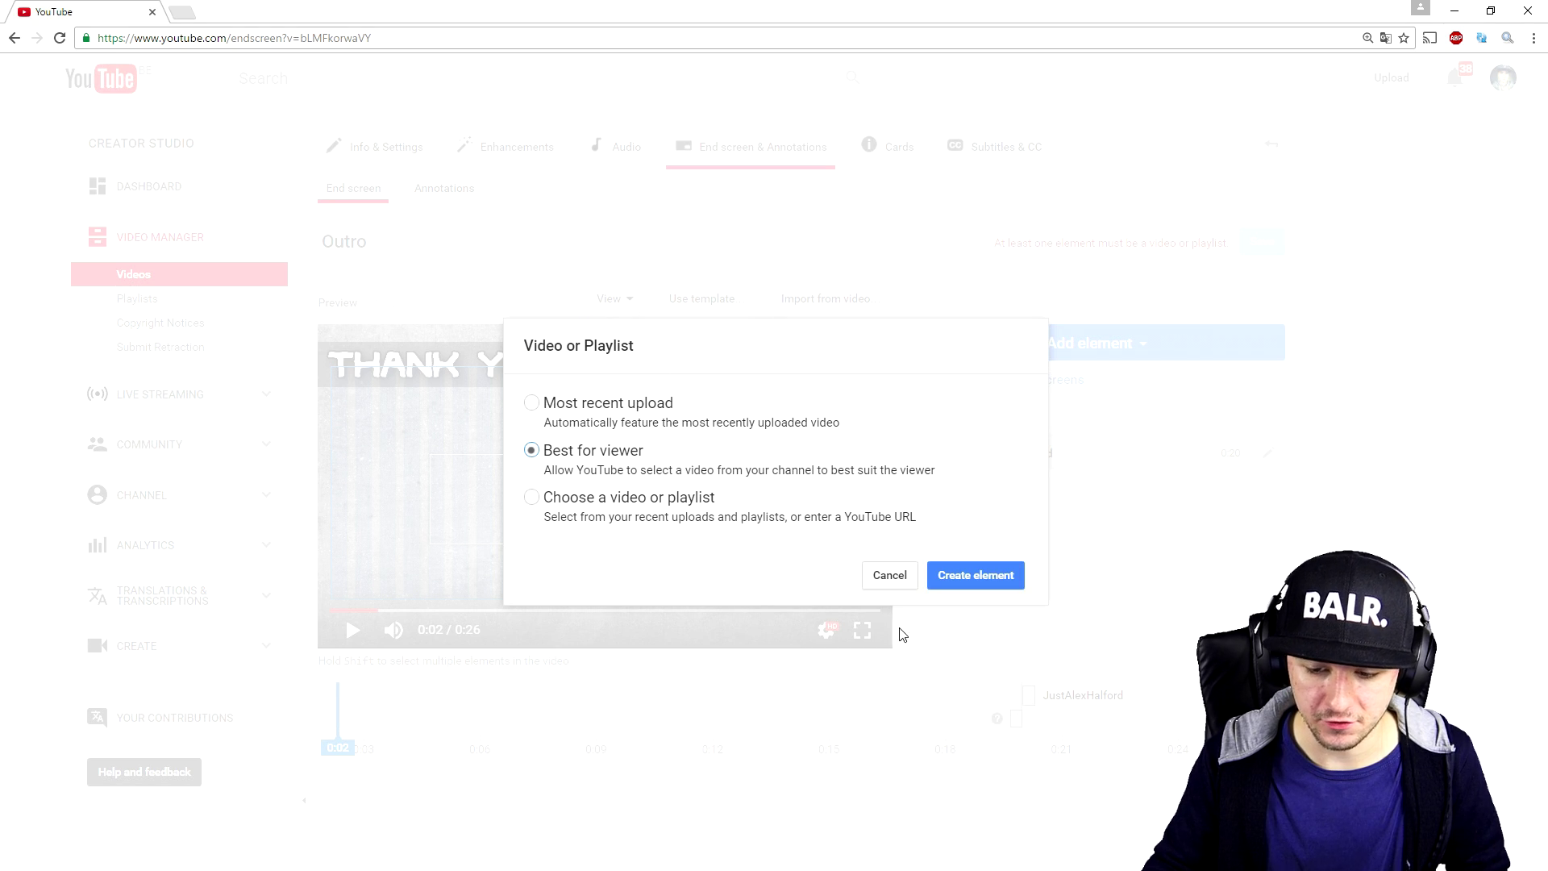
left_click(966, 576)
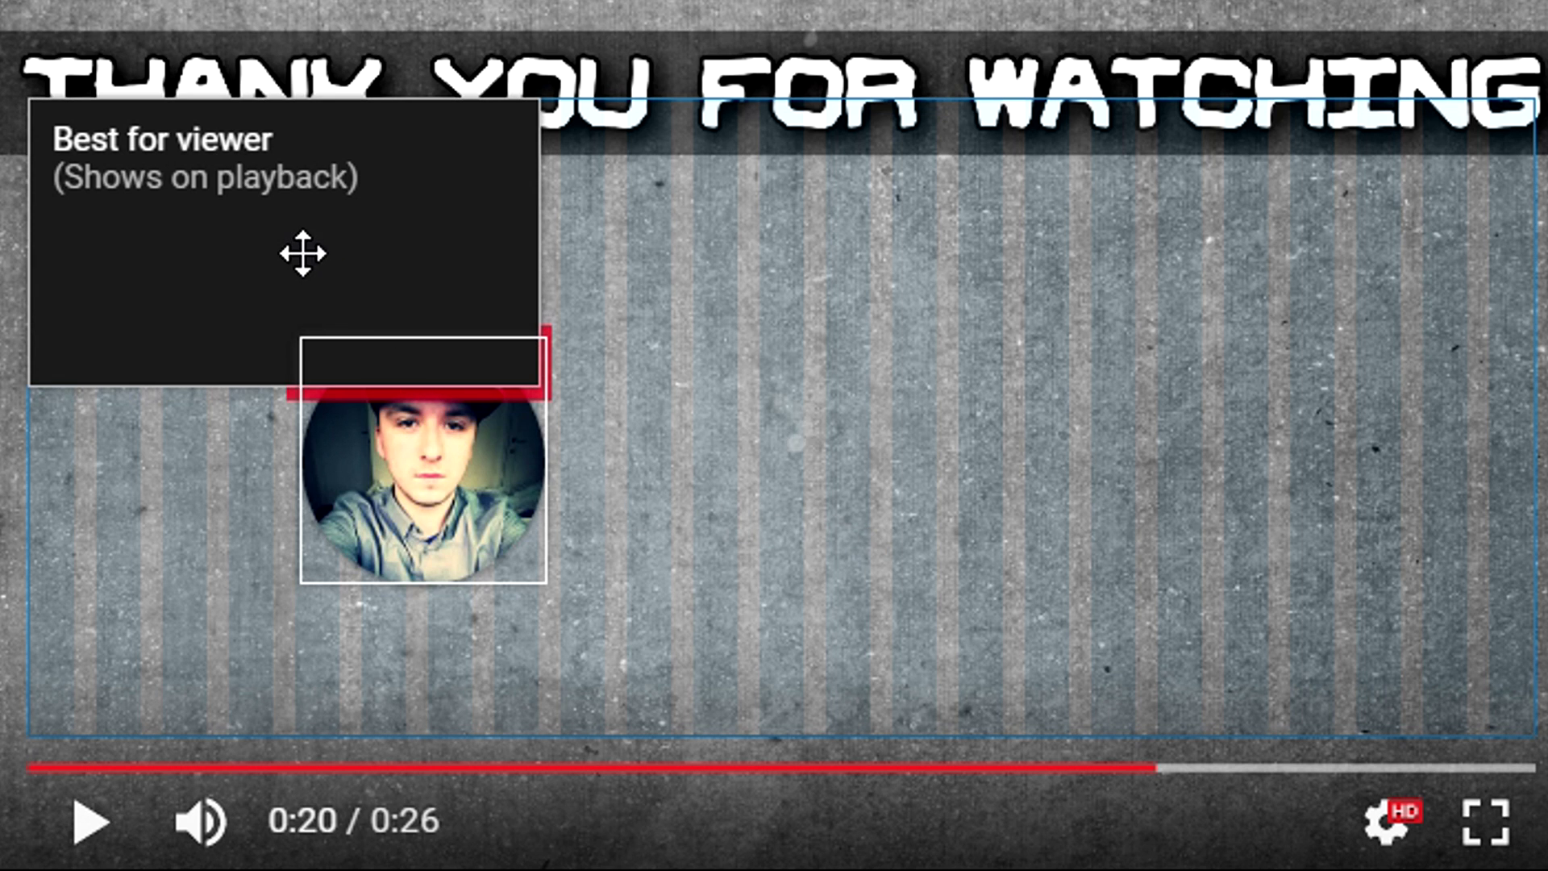
left_click_drag(303, 254, 1043, 463)
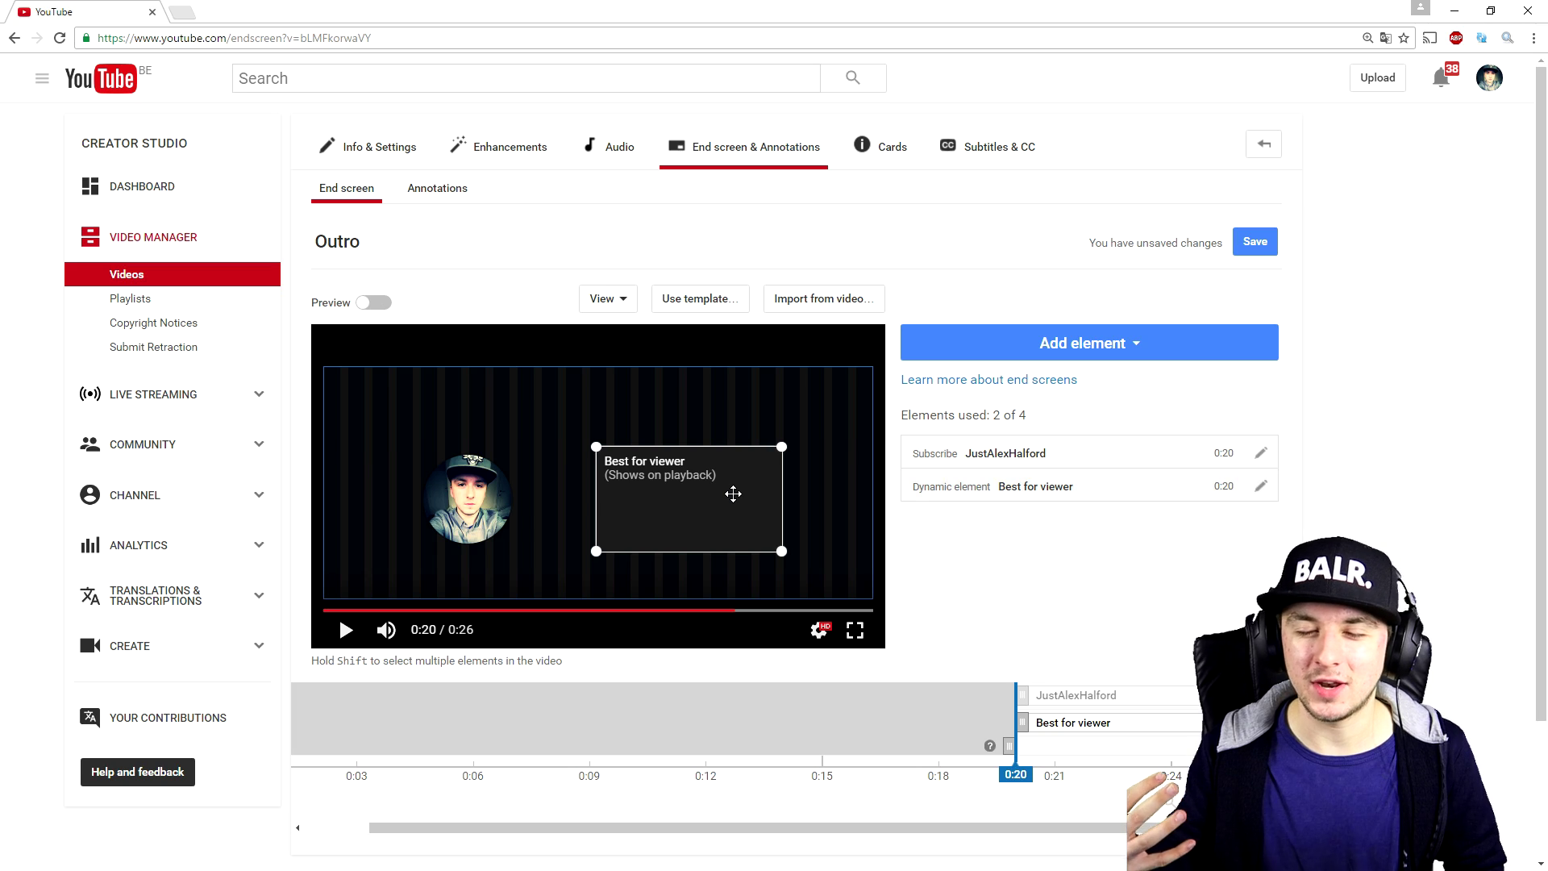
Preview the outro with its end screen elements, then select the Subscribe element on the end screen timeline.
left_click(1254, 242)
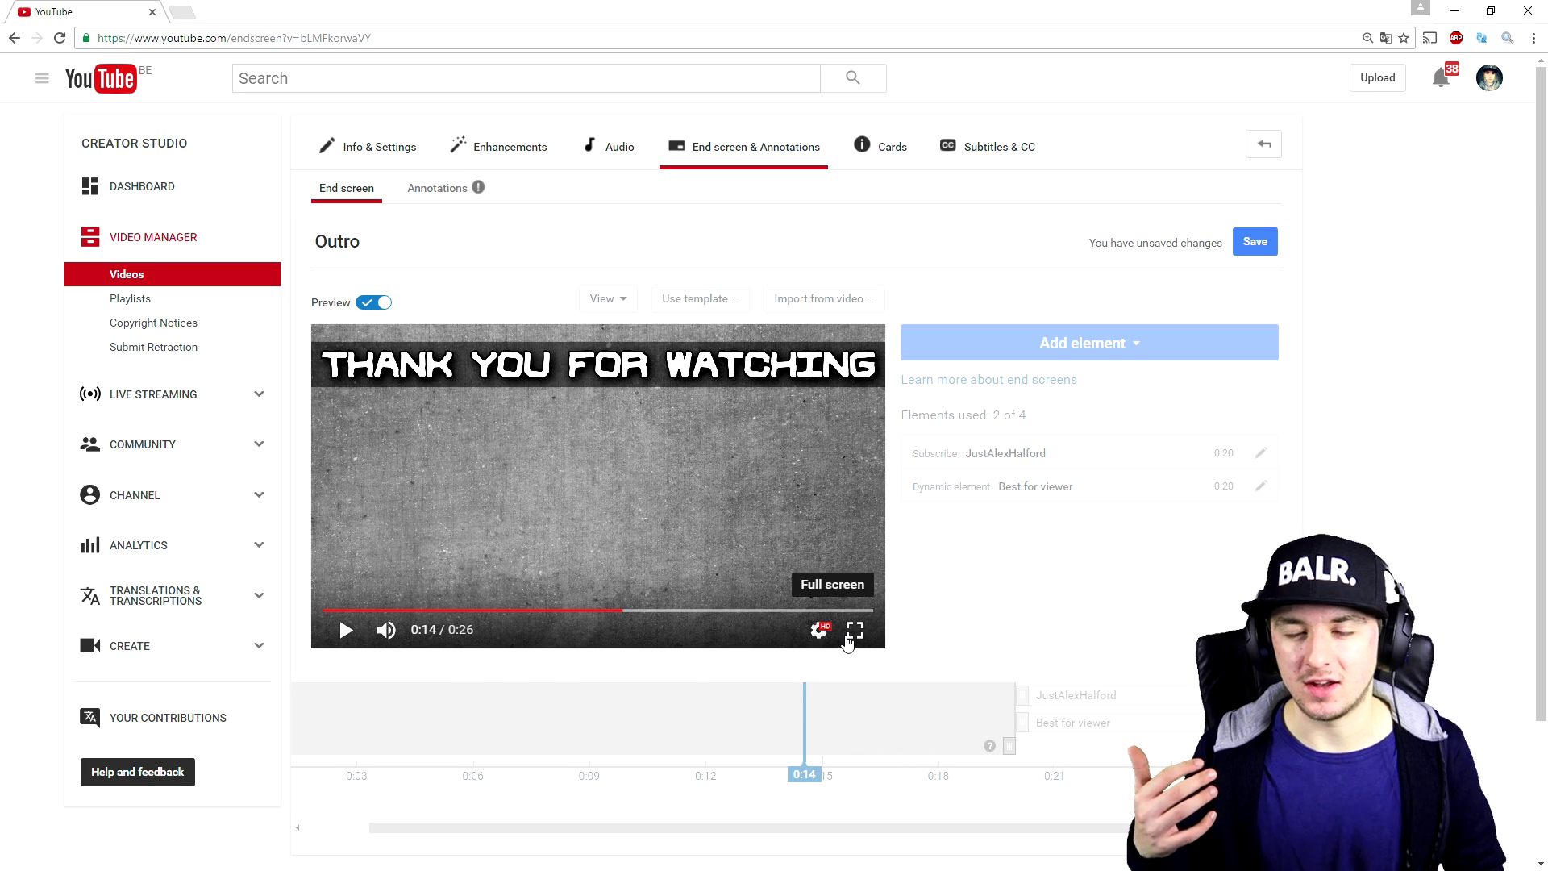
left_click(481, 498)
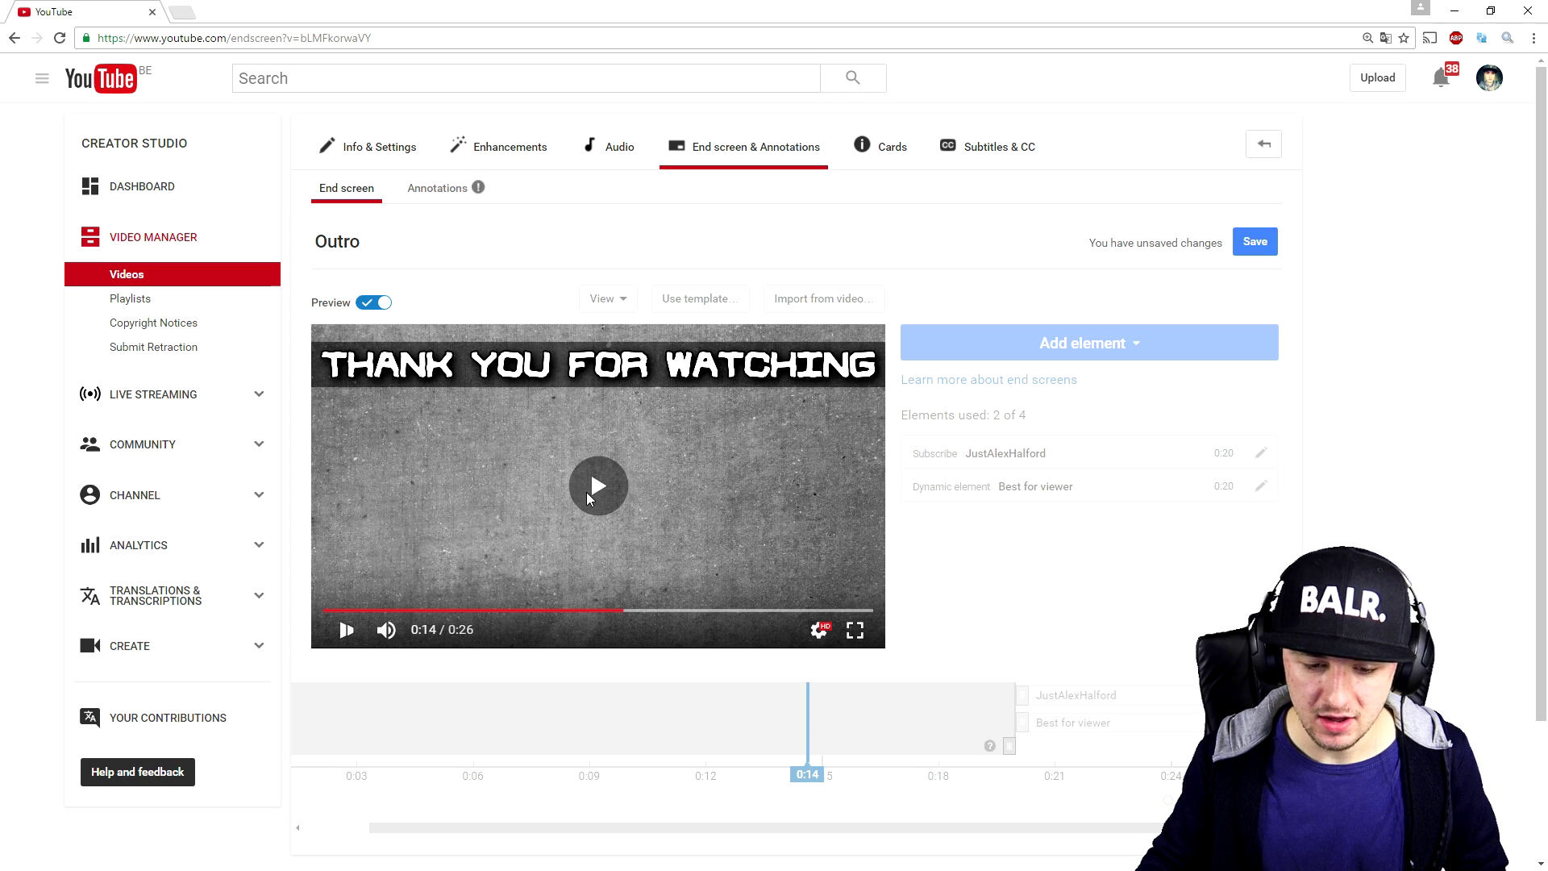
left_click(603, 493)
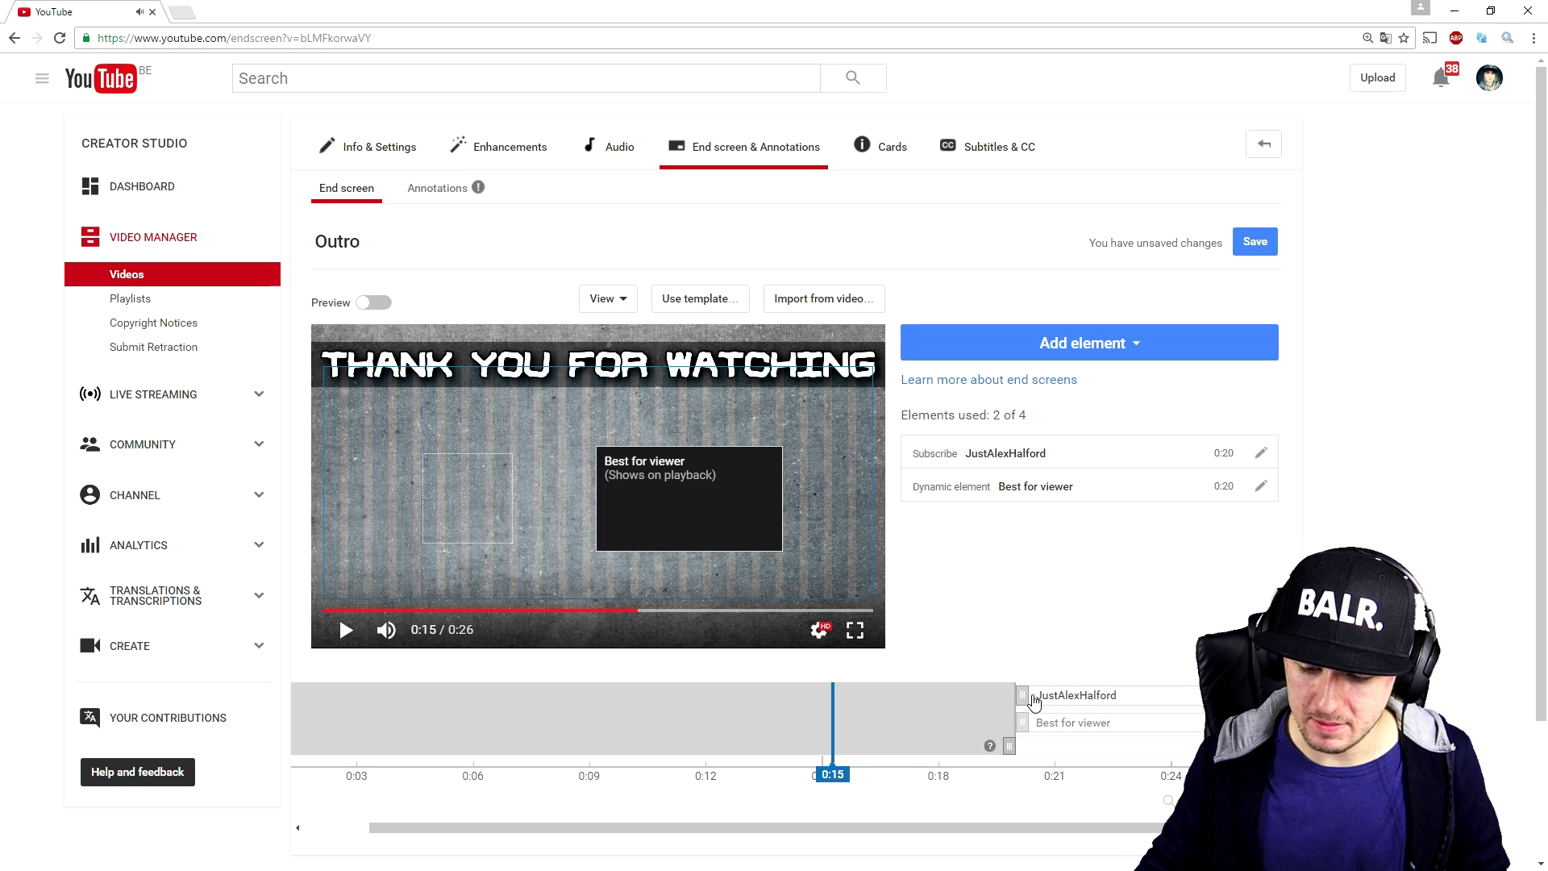
left_click(1034, 697)
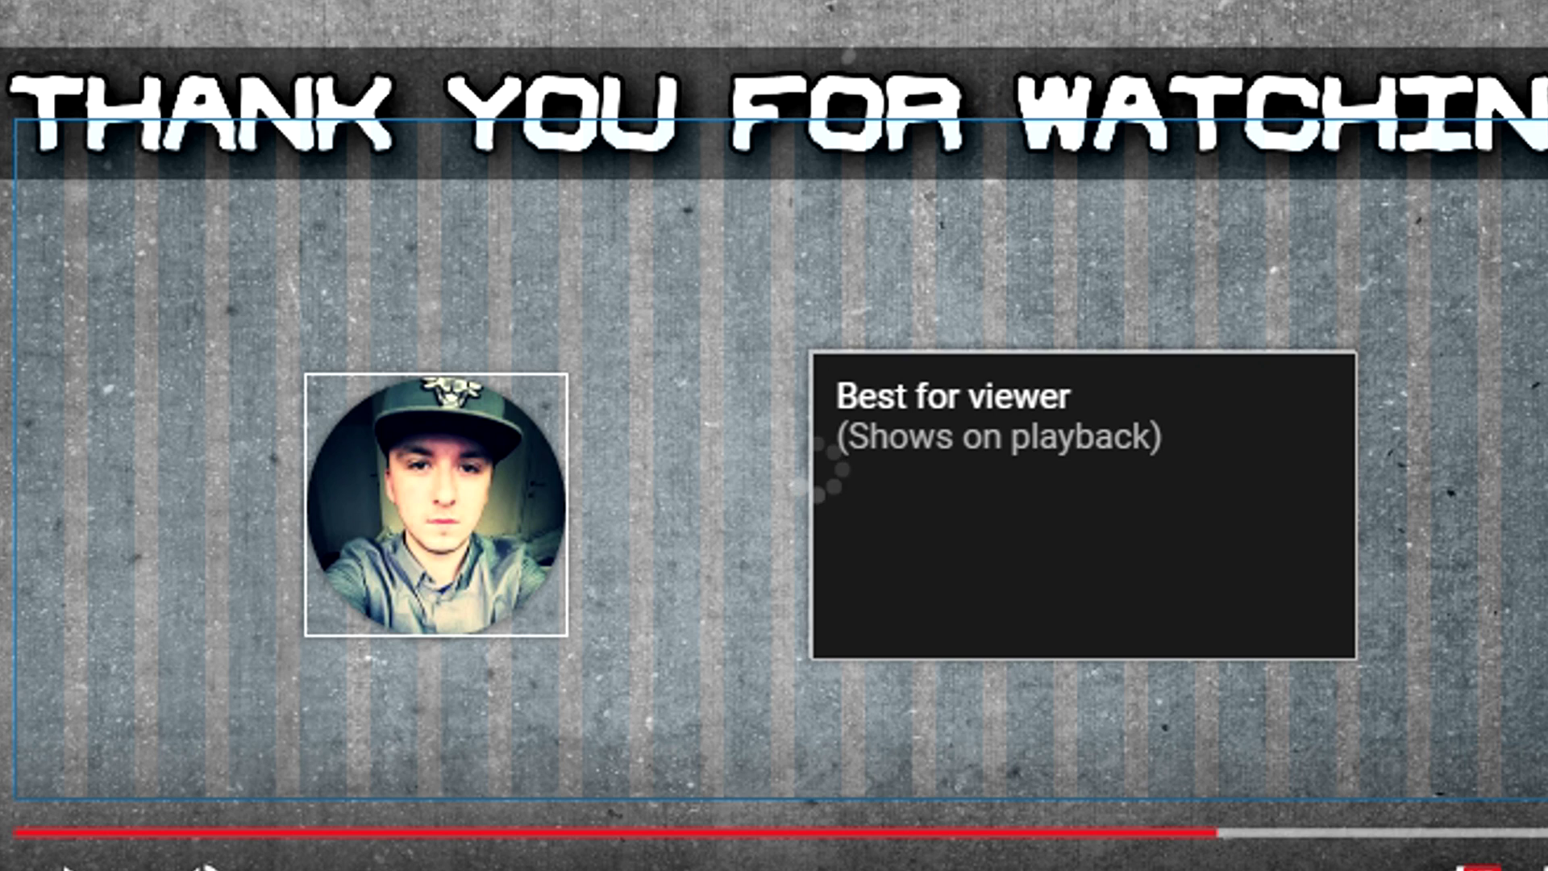